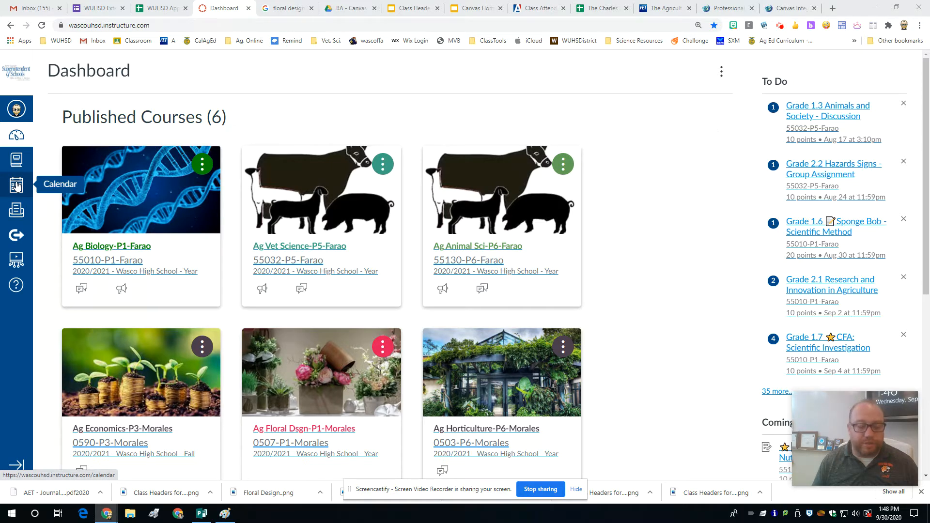
Step: Open the calendar and start a new appointment group
left_click(17, 186)
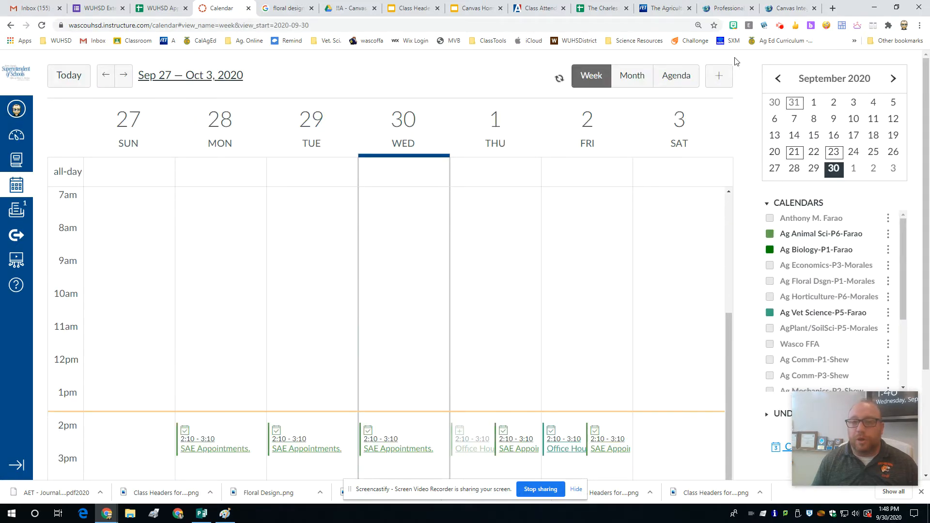
left_click(719, 77)
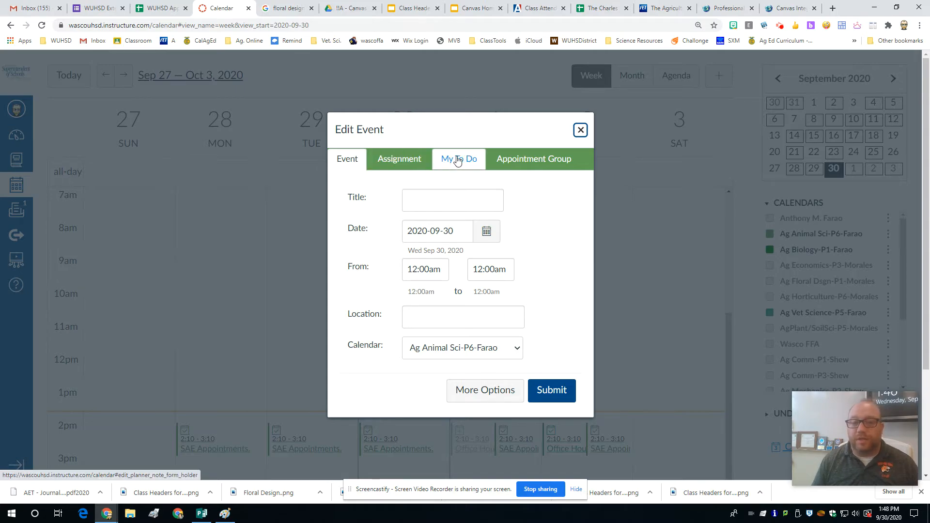
left_click(532, 160)
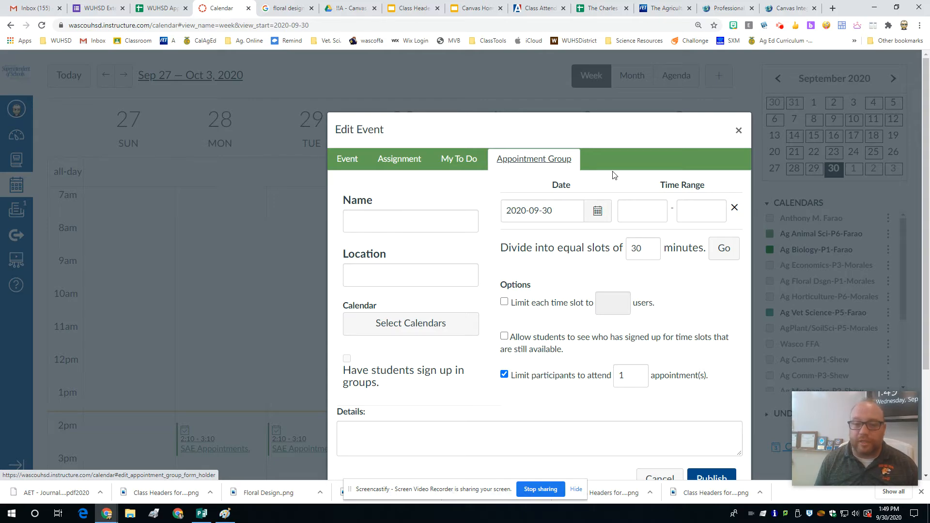
Step: Name the appointment group Office Hours
left_click(356, 228)
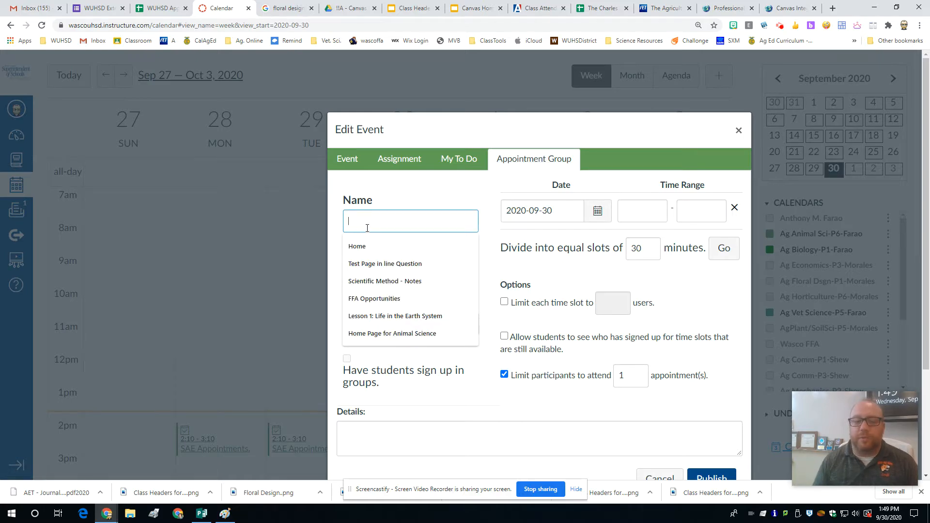
type("Off")
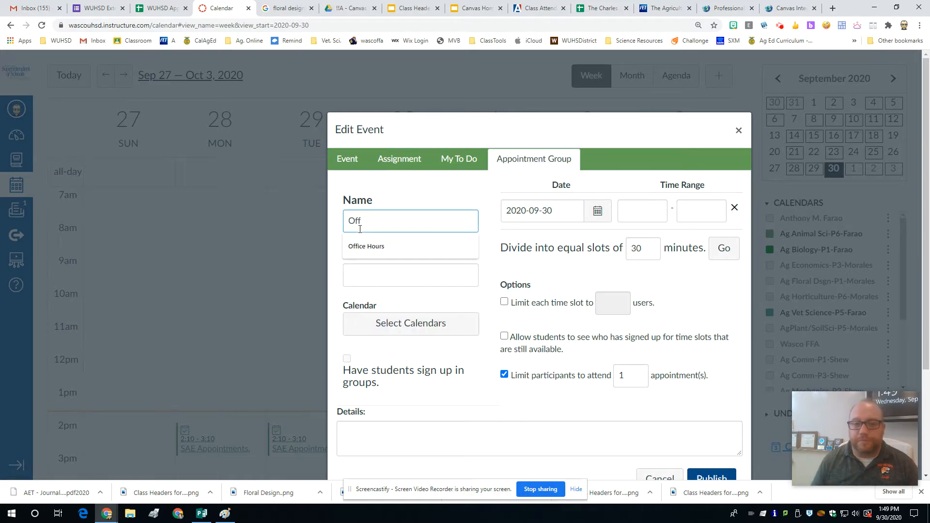
left_click(357, 247)
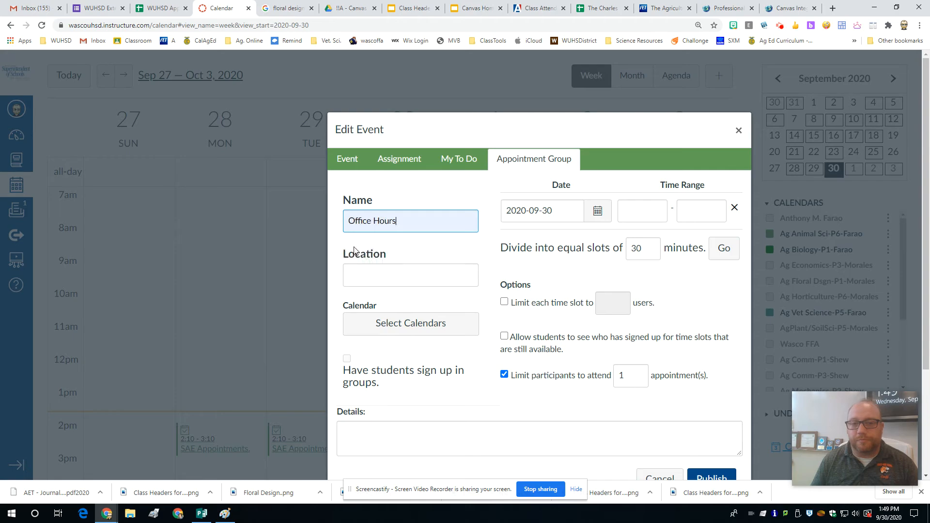
Step: Set the first appointment date to October 2, 2020
left_click(600, 214)
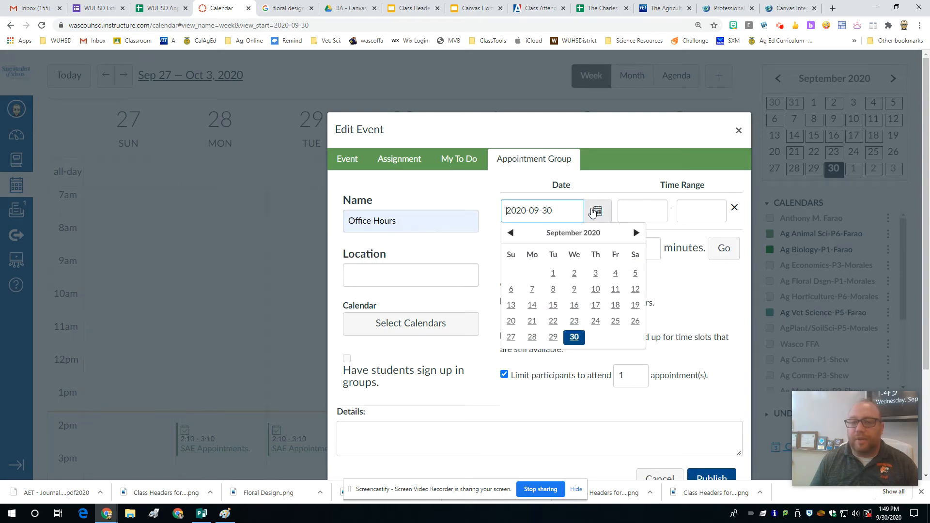
left_click(636, 233)
left_click(615, 273)
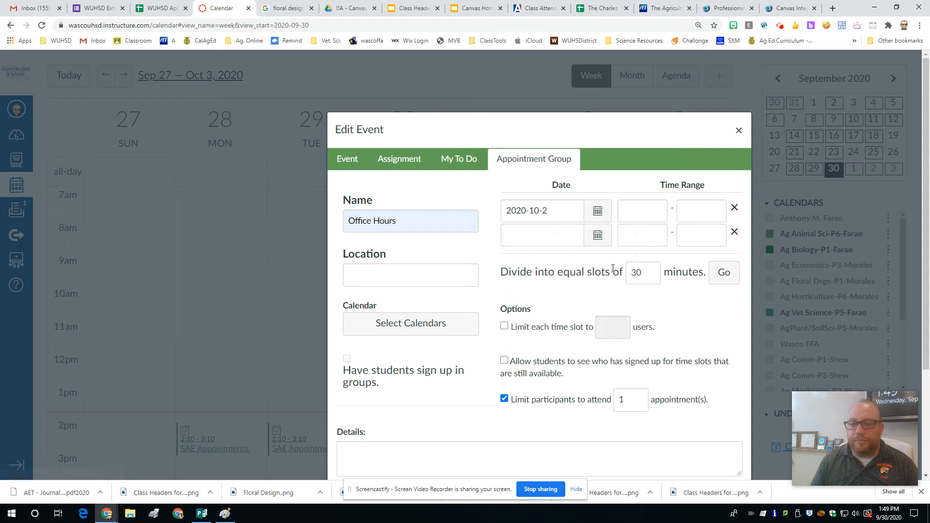
Step: Add September 7, 2020 as the second appointment date and October 7, 2020 as the third
left_click(597, 235)
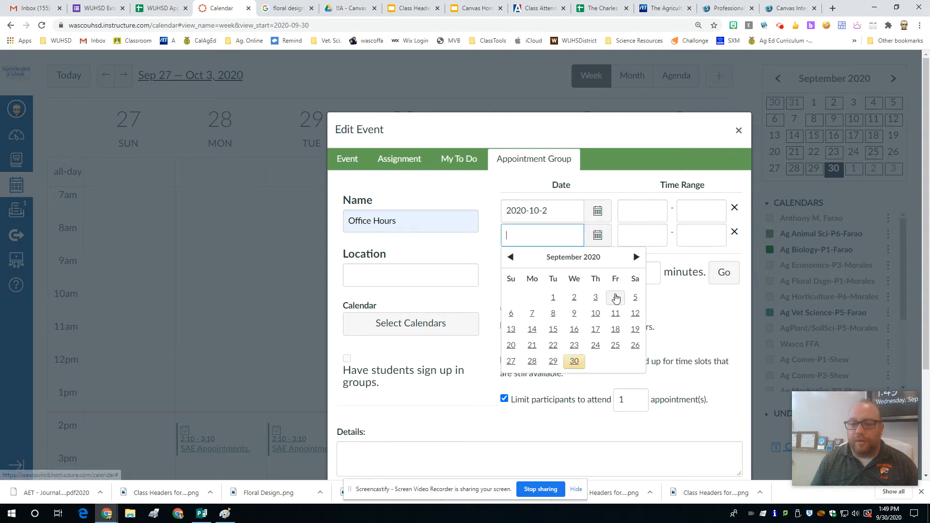
left_click(532, 314)
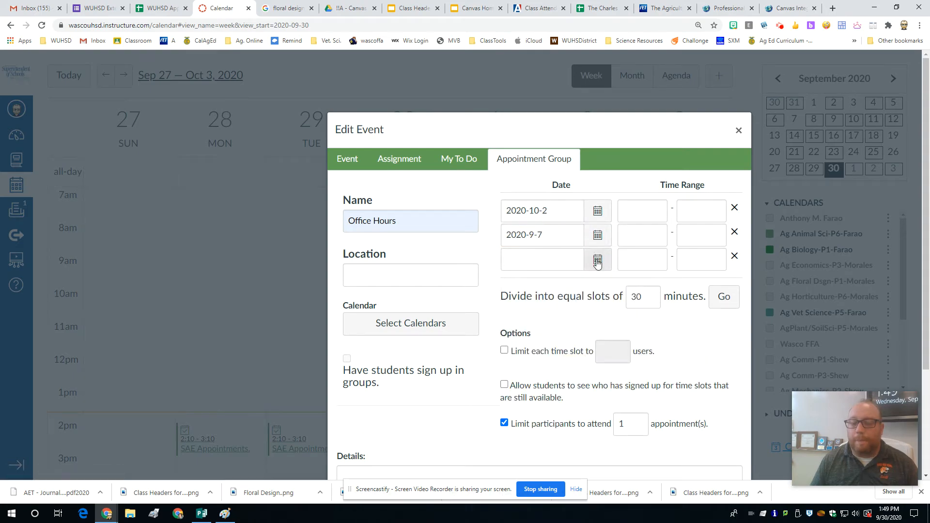
left_click(598, 261)
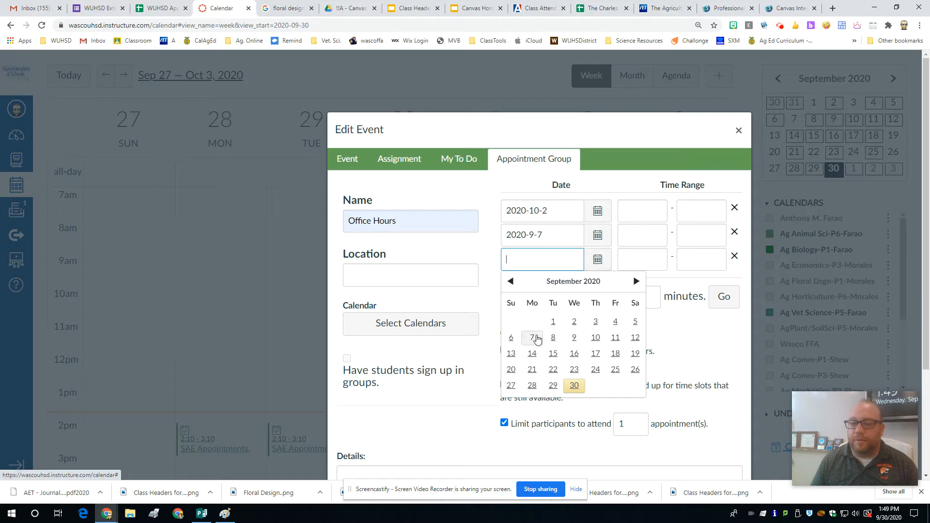
left_click(637, 282)
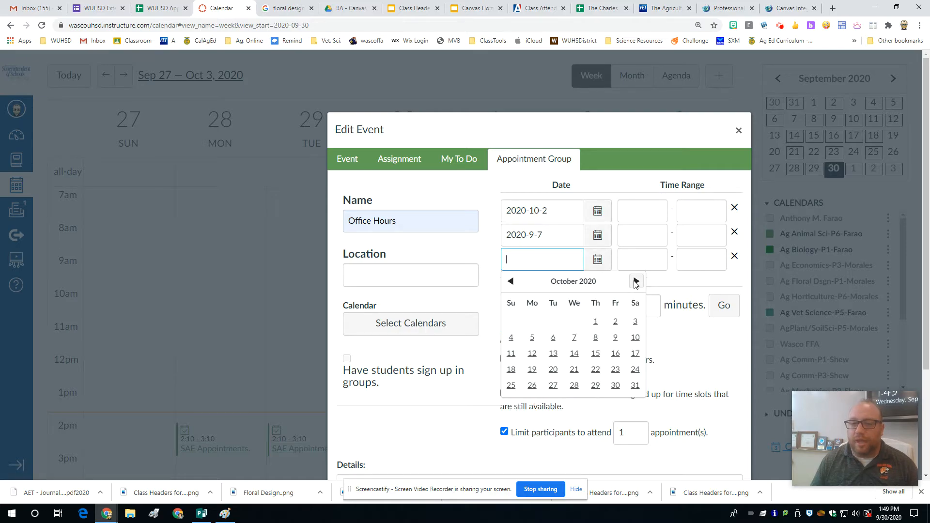
left_click(575, 339)
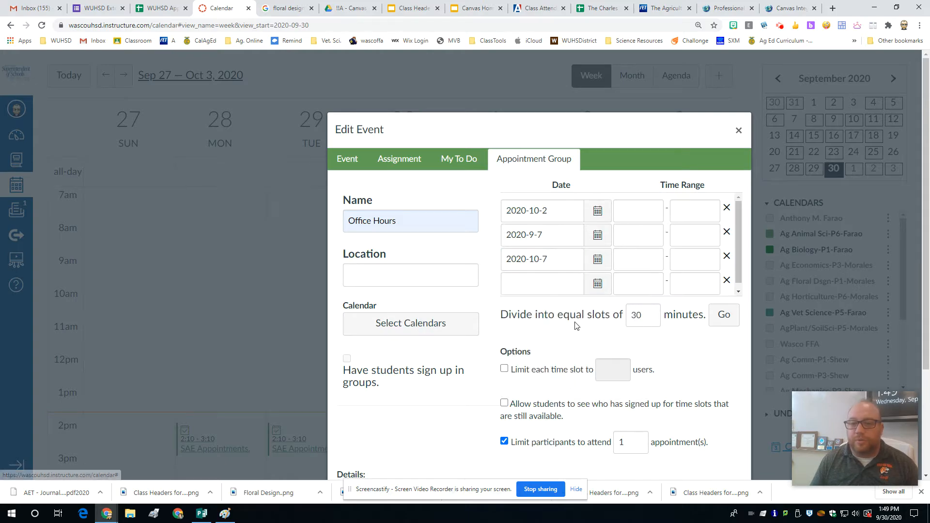
Step: Change the second appointment date to October 5, 2020
left_click(601, 235)
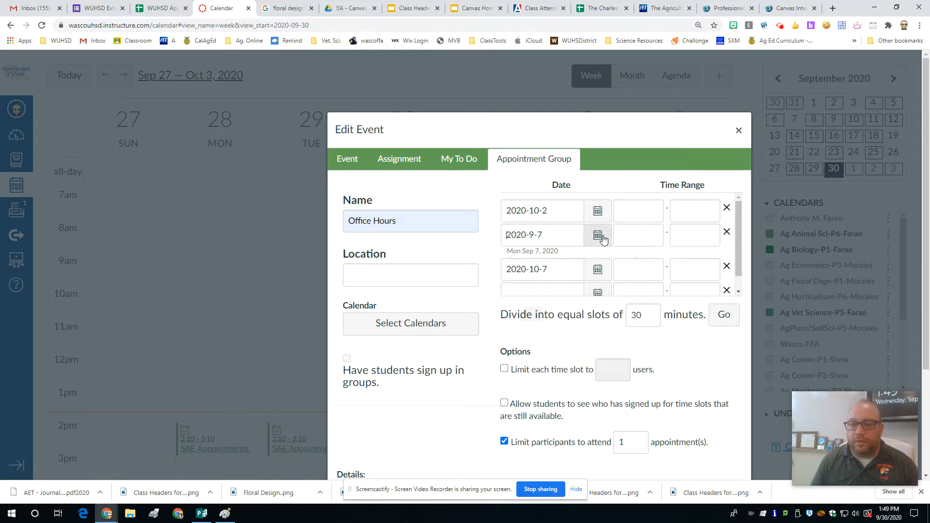
left_click(601, 237)
left_click(636, 257)
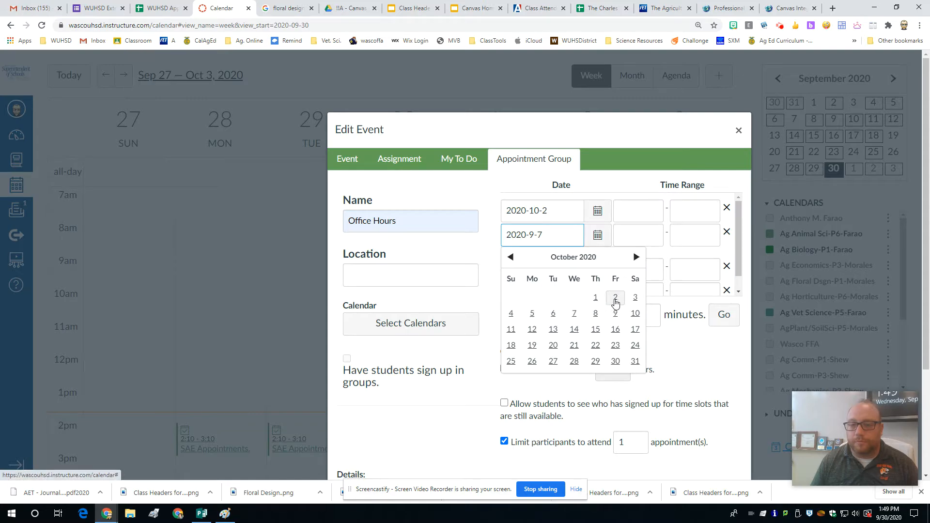
left_click(533, 314)
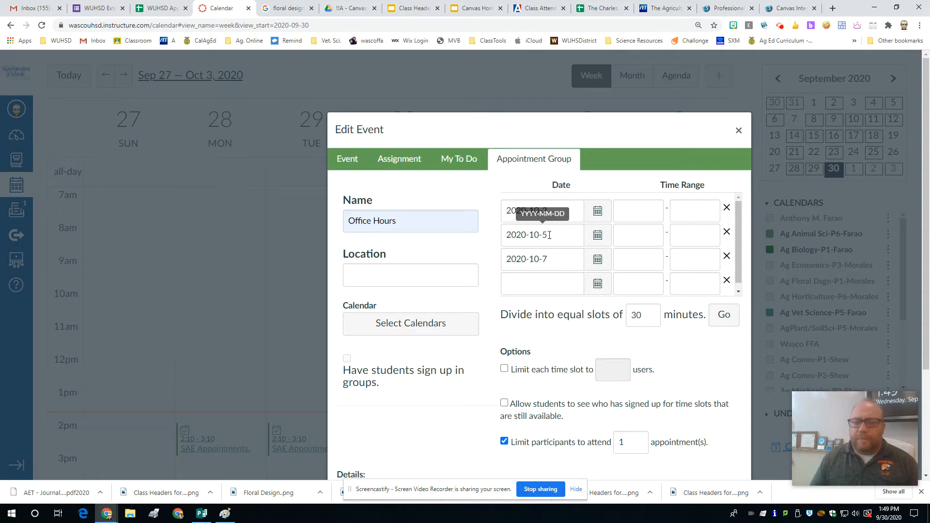
Step: Add October 8, 2020 as the fourth appointment date and remove the empty date row below it
left_click(593, 285)
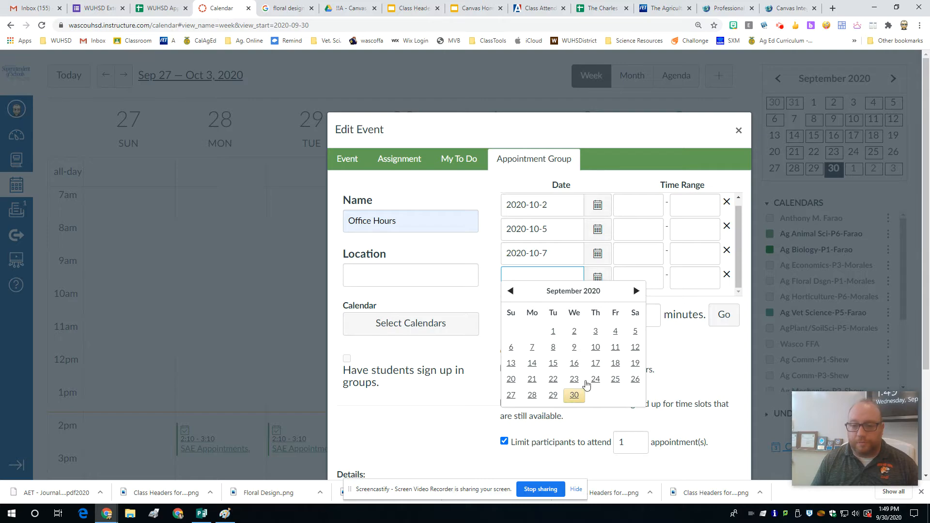
left_click(636, 290)
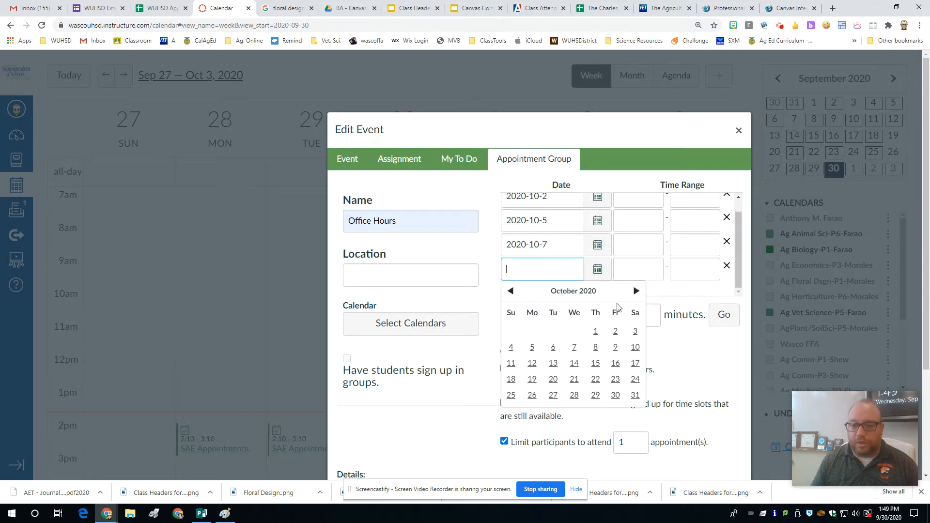
left_click(588, 349)
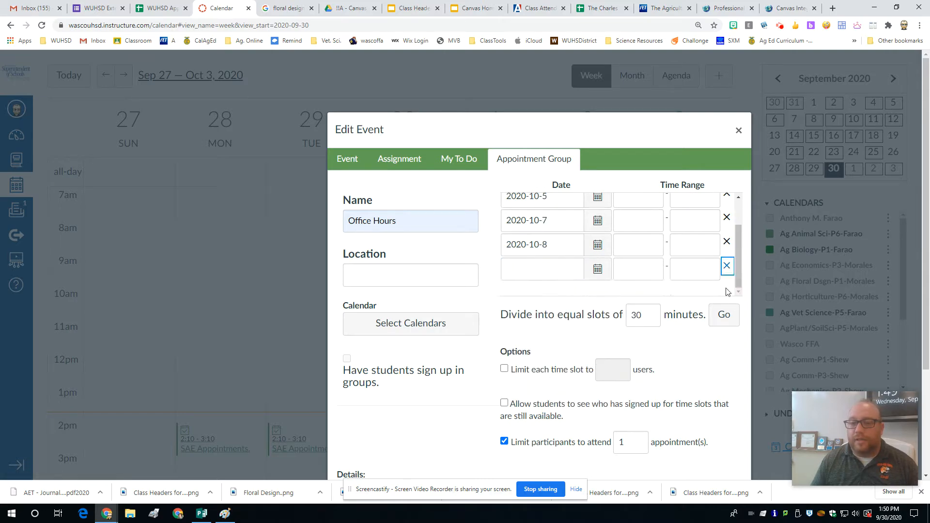
left_click(728, 267)
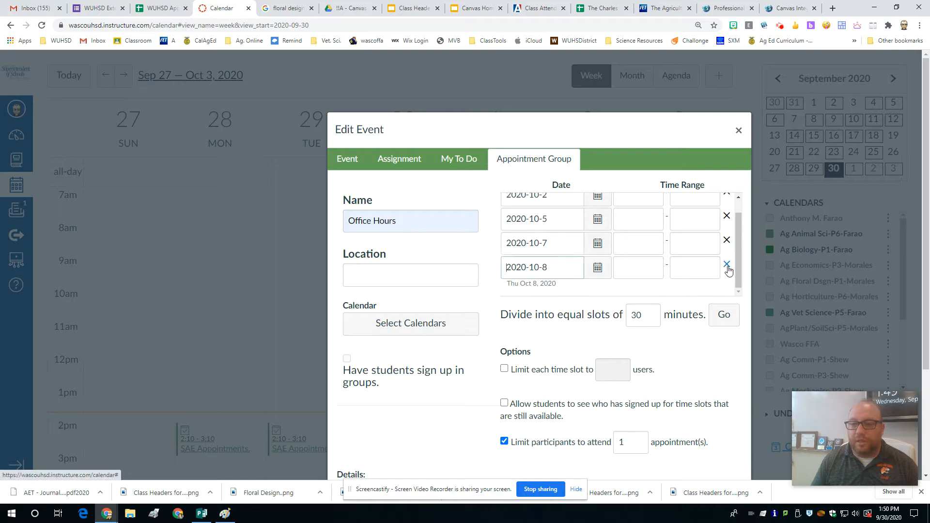
Step: Set the start time of all four appointment dates to 2:10PM
scroll(581, 252, "up", 1)
left_click(637, 210)
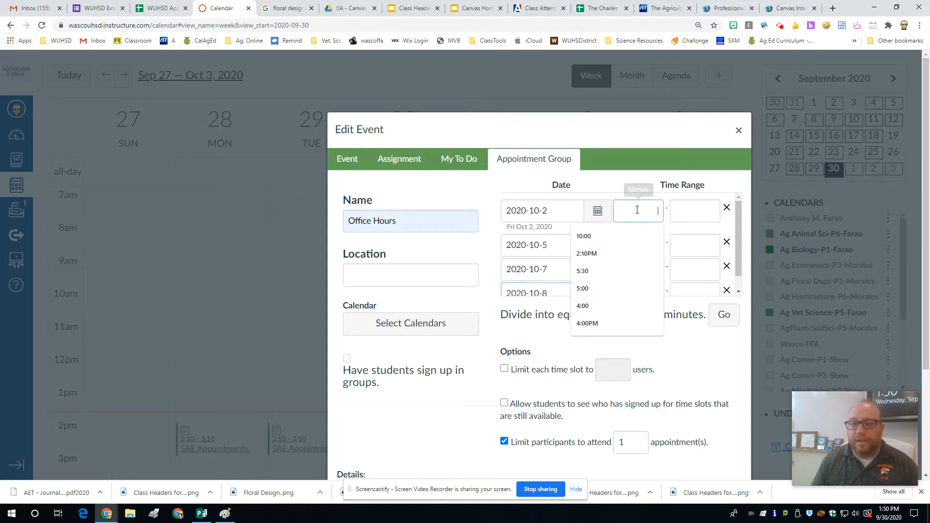
left_click(601, 253)
left_click(638, 235)
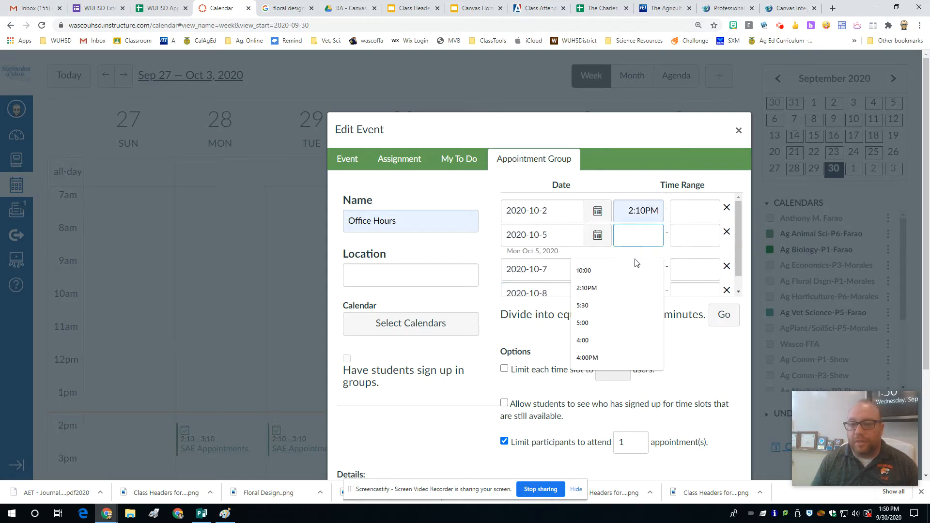
left_click(611, 288)
left_click(635, 268)
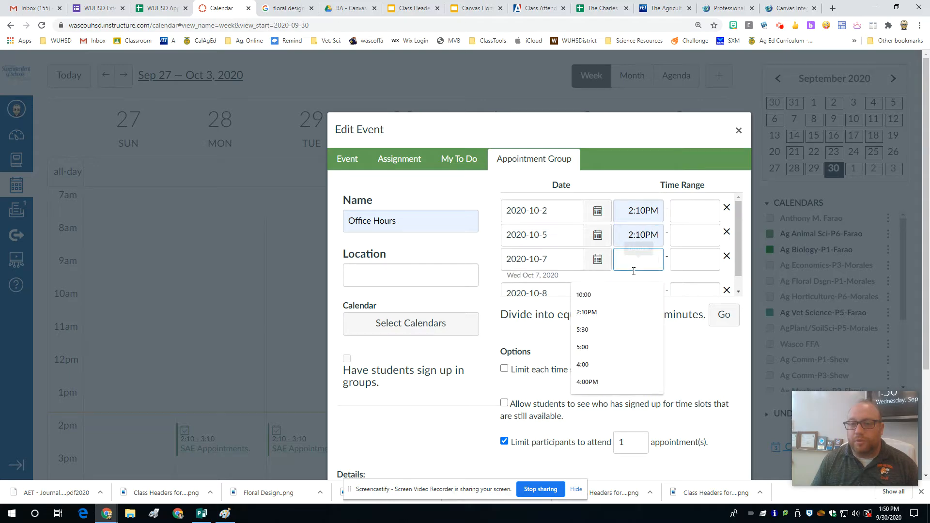
left_click(591, 312)
left_click(637, 290)
left_click(587, 311)
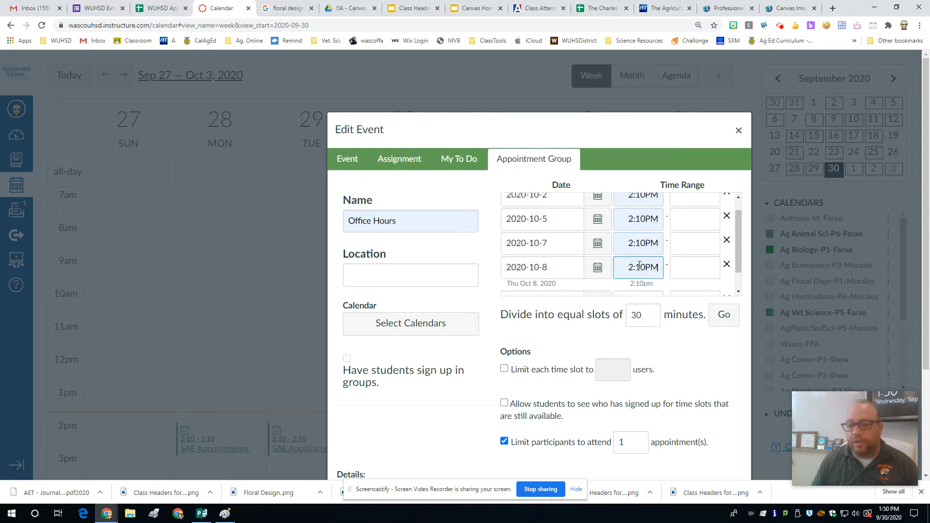
Step: Set the end time of all four appointment dates to 3:10PM
scroll(640, 266, "down", 2)
scroll(631, 187, "up", 1)
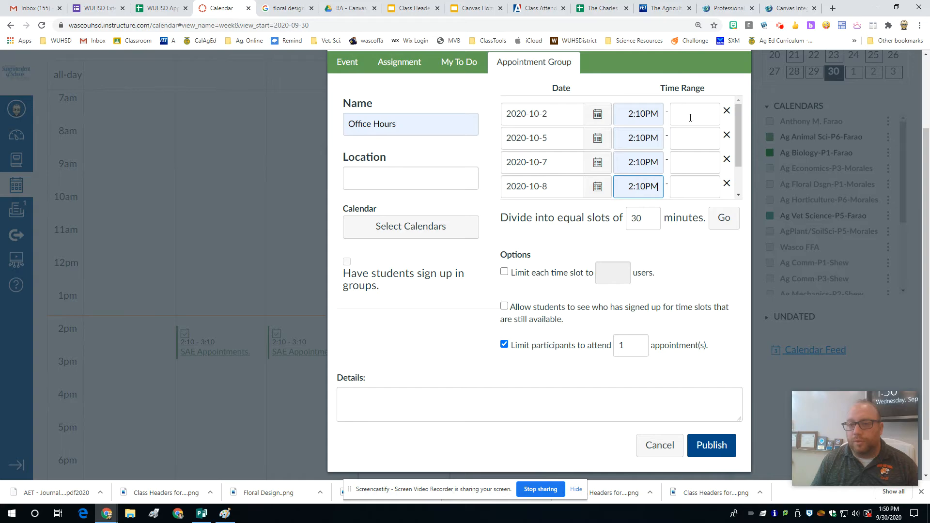
left_click(690, 117)
left_click(660, 128)
left_click(685, 138)
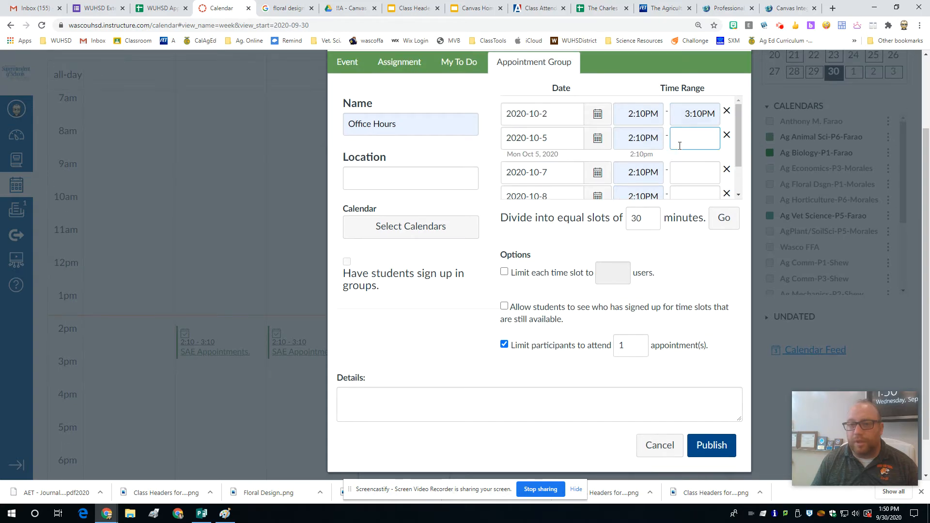
left_click(680, 160)
left_click(685, 170)
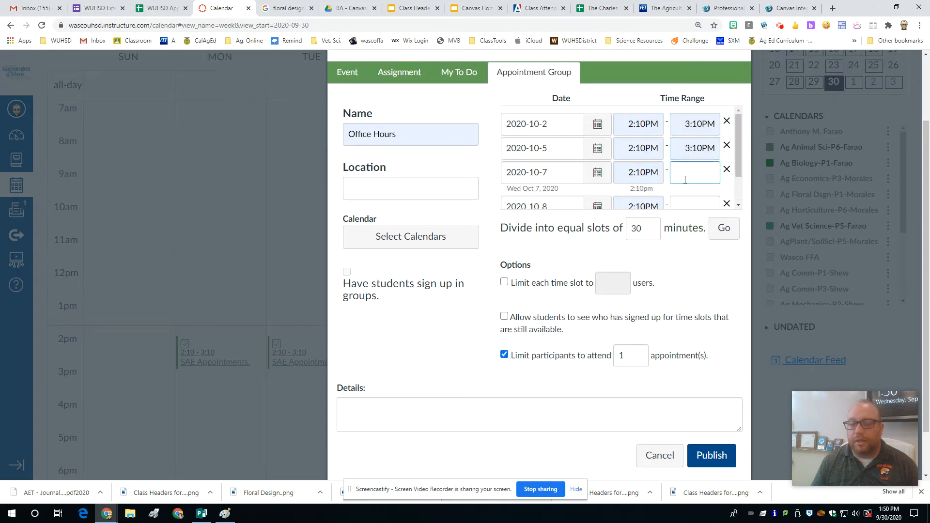
left_click(681, 196)
left_click(684, 199)
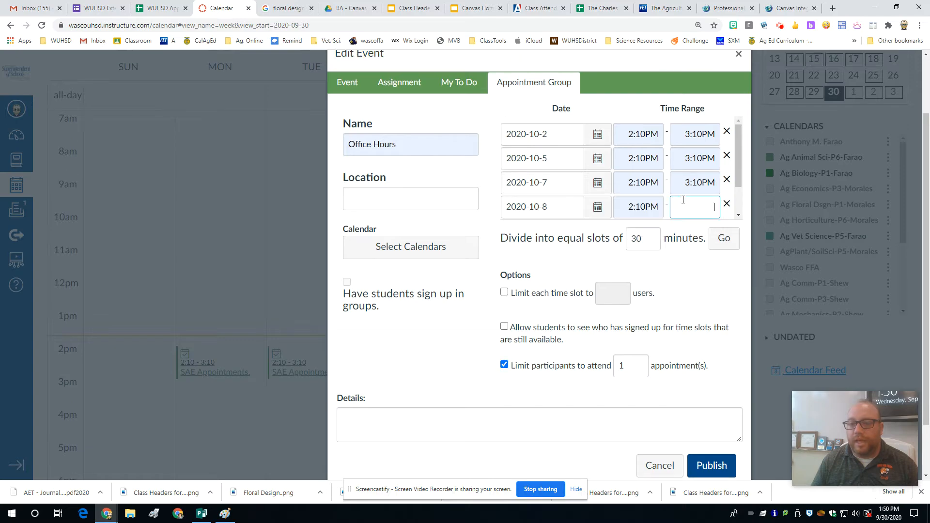
left_click(683, 232)
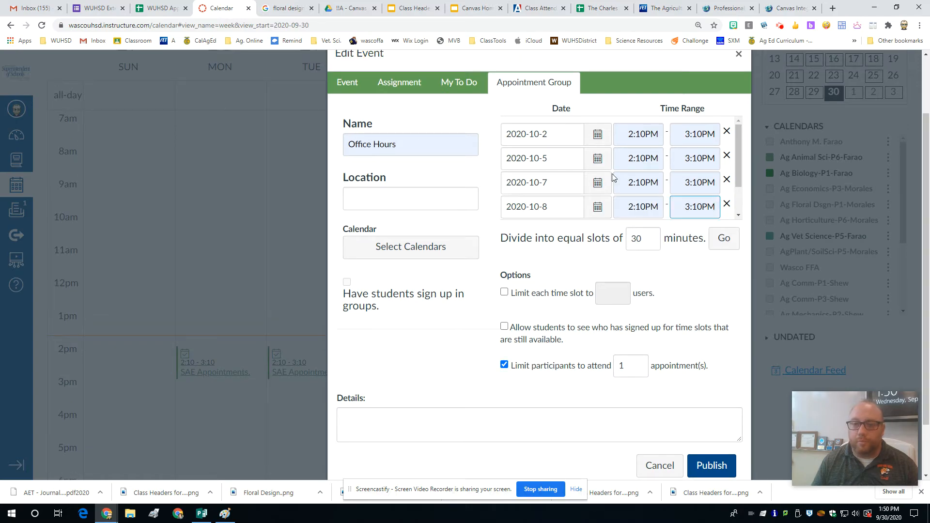
Step: Set the location to Google meet and assign the group to the Ag Animal Sci-P6, Ag Biology-P1 and Ag Vet Science-P5 calendars
left_click(382, 204)
left_click(383, 228)
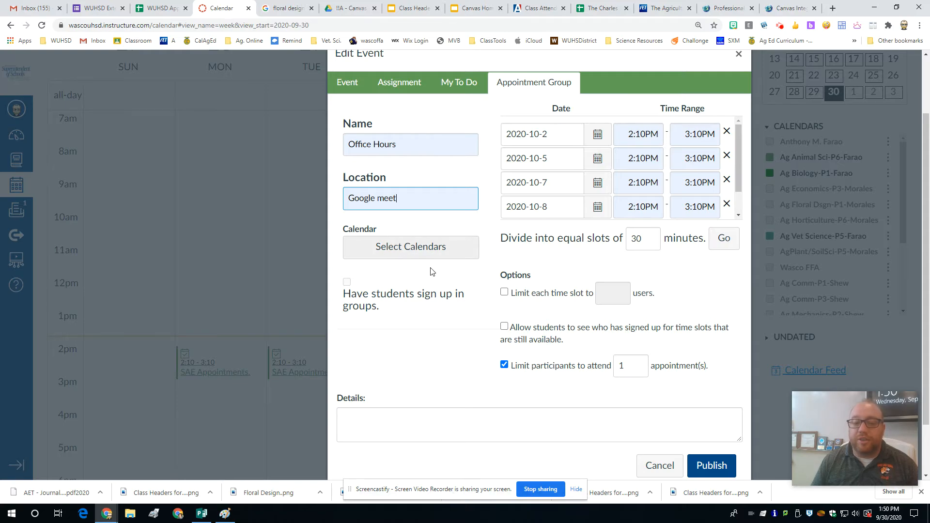
scroll(390, 275, "down", 1)
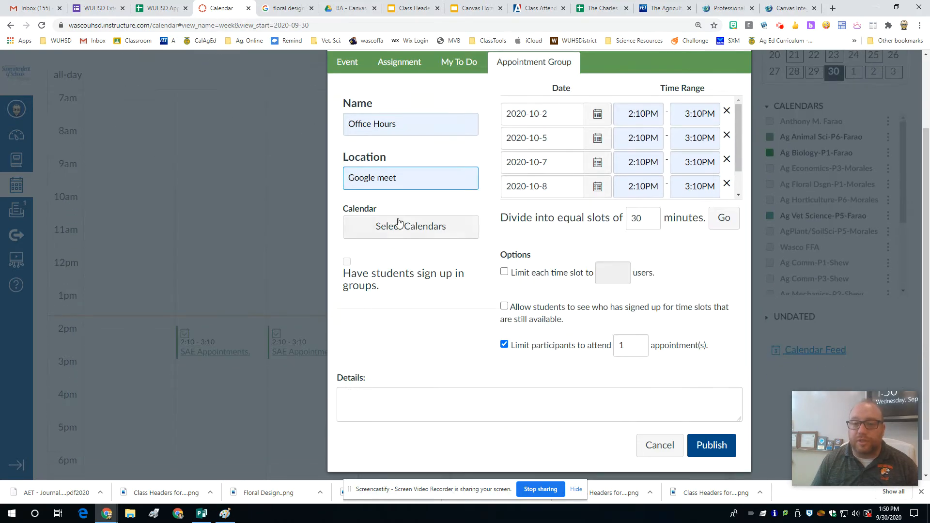
left_click(398, 221)
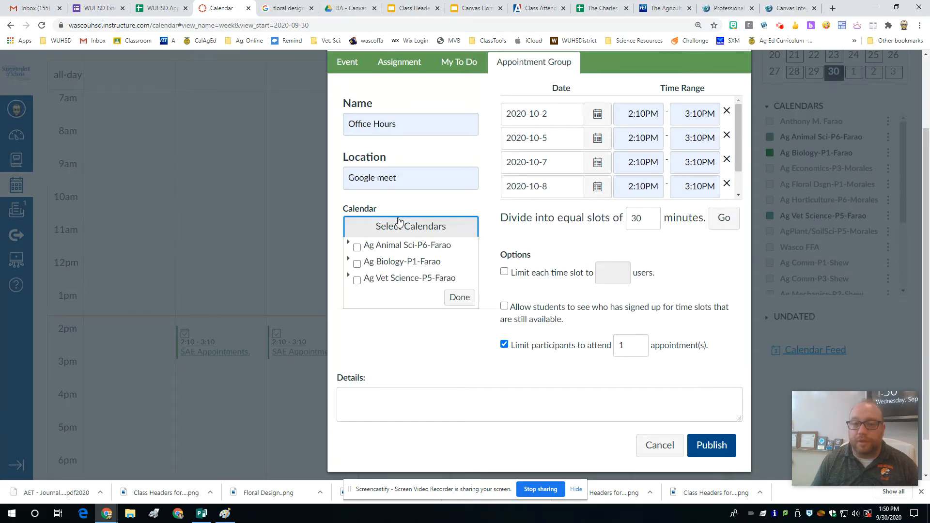
left_click(357, 248)
left_click(357, 264)
left_click(357, 281)
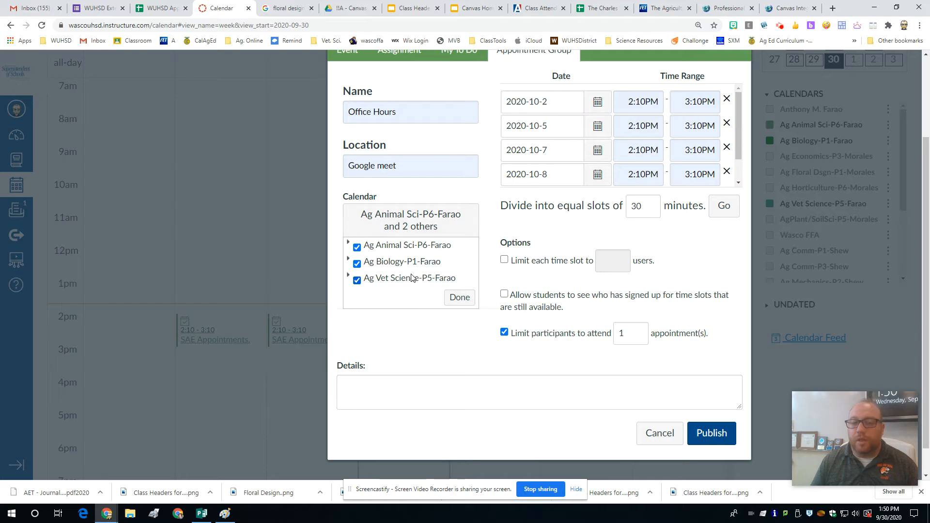
left_click(459, 299)
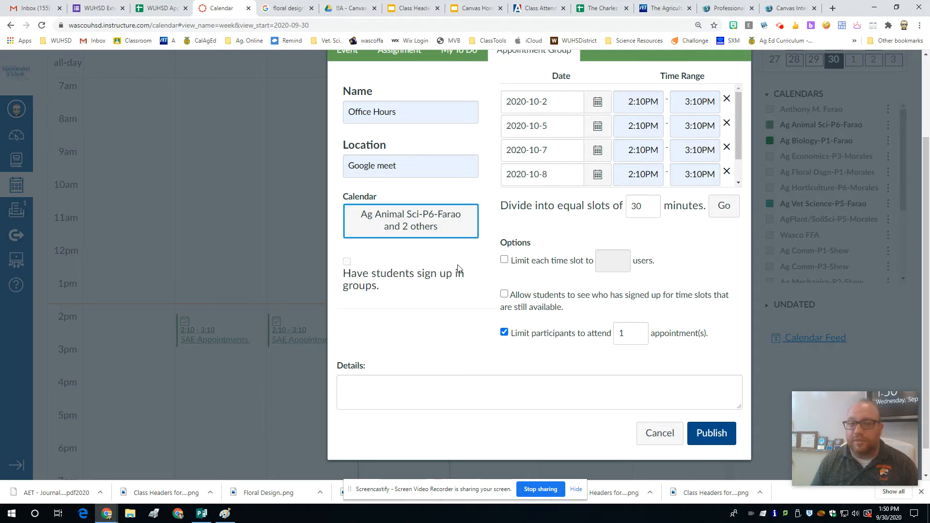
scroll(459, 268, "up", 1)
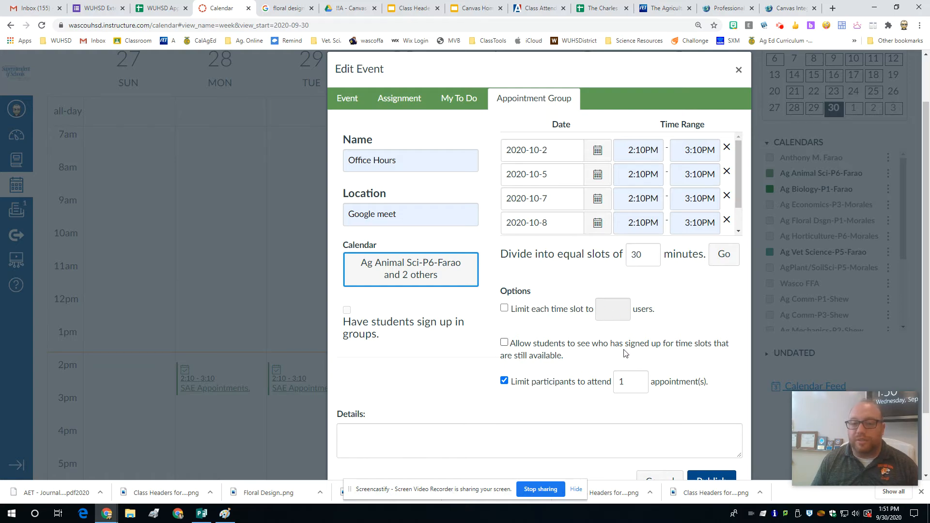
Step: Allow students to see who has signed up for available time slots and limit participants to 4 appointments
left_click(504, 342)
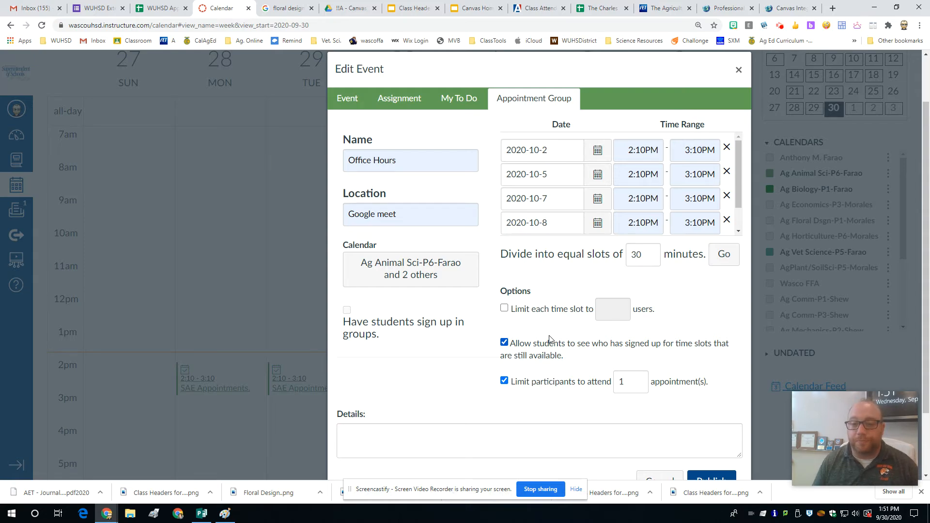
scroll(550, 339, "down", 2)
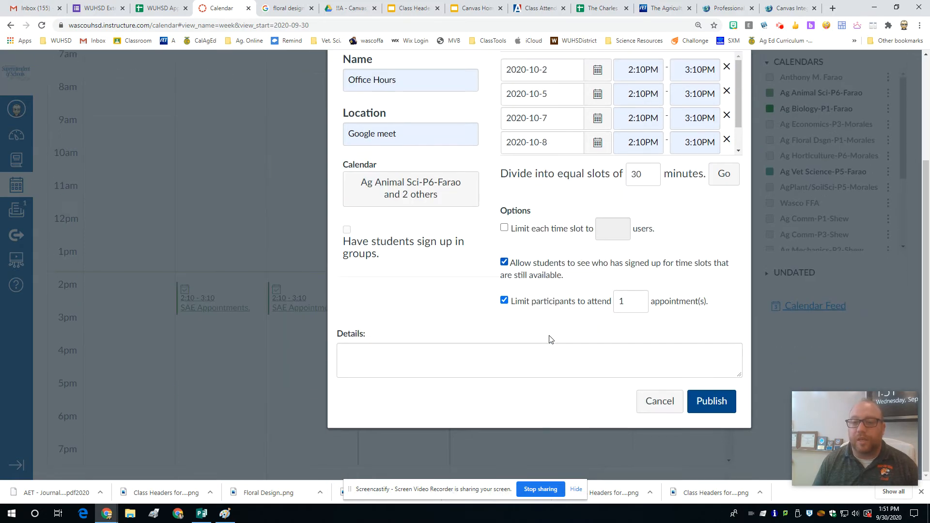
left_click(640, 298)
left_click(639, 299)
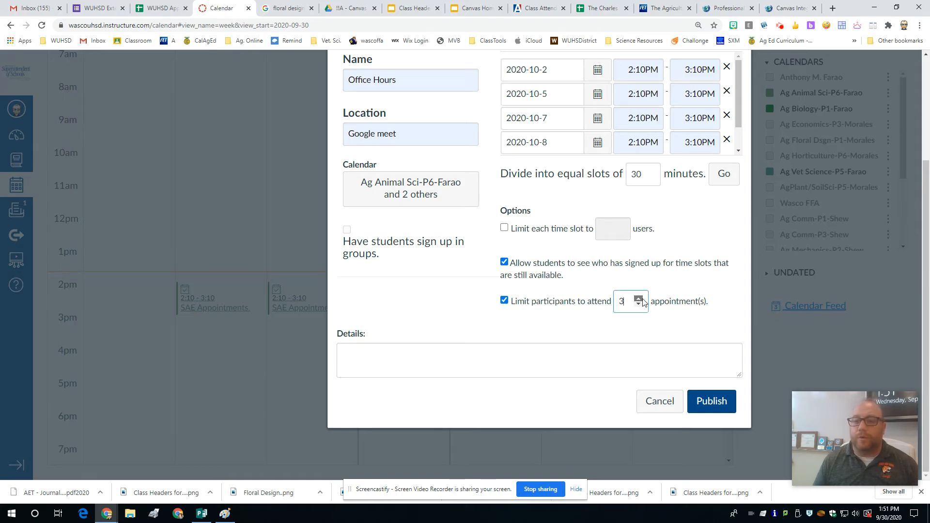
left_click(640, 299)
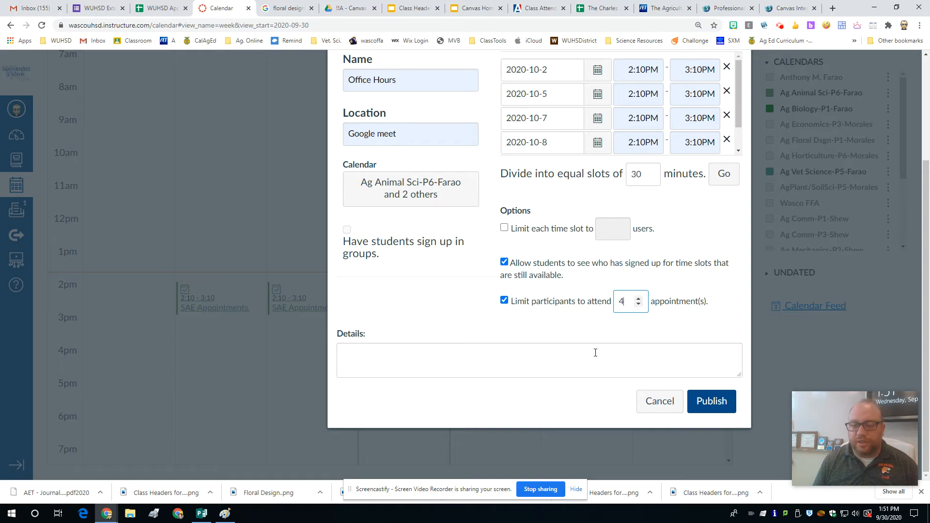
left_click(537, 323)
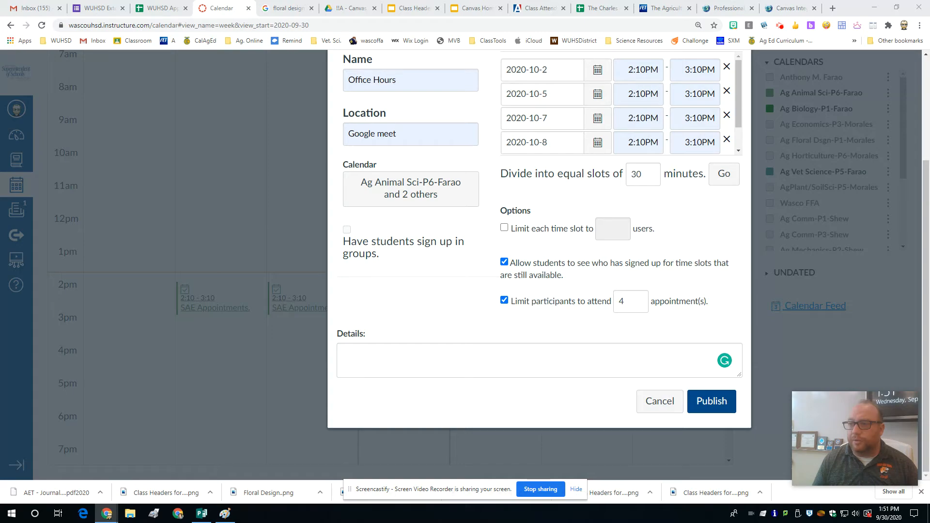
Step: Paste the copied Google Meet link as plain text into the appointment group's details and publish the group
left_click(361, 361)
right_click(363, 360)
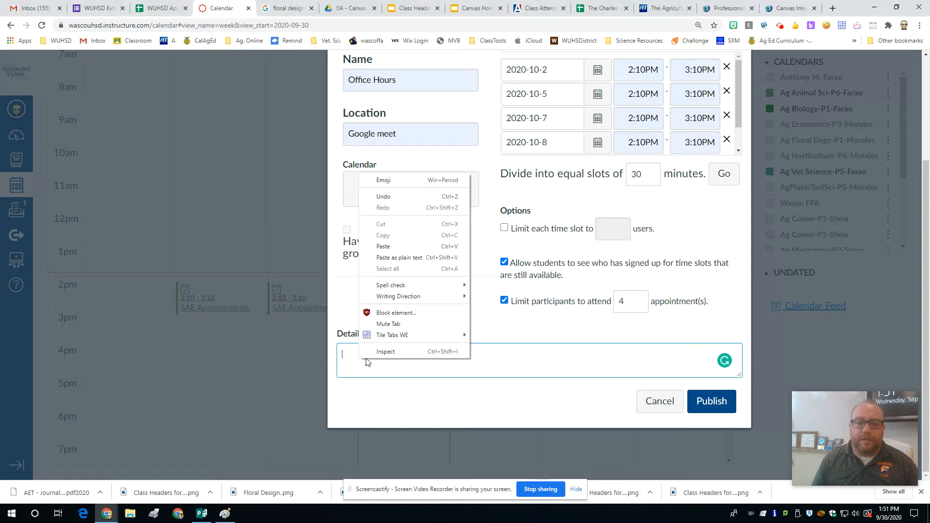
left_click(385, 257)
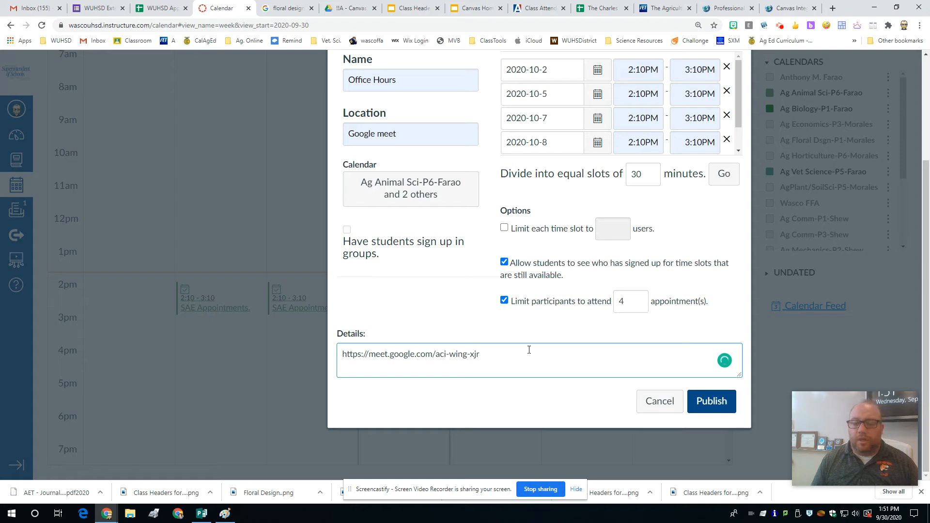
left_click_drag(498, 359, 438, 355)
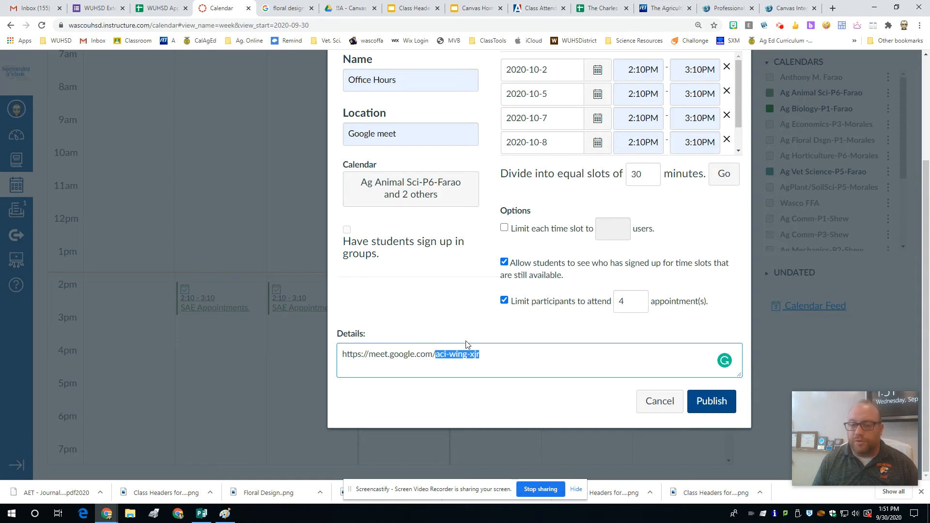
left_click(520, 349)
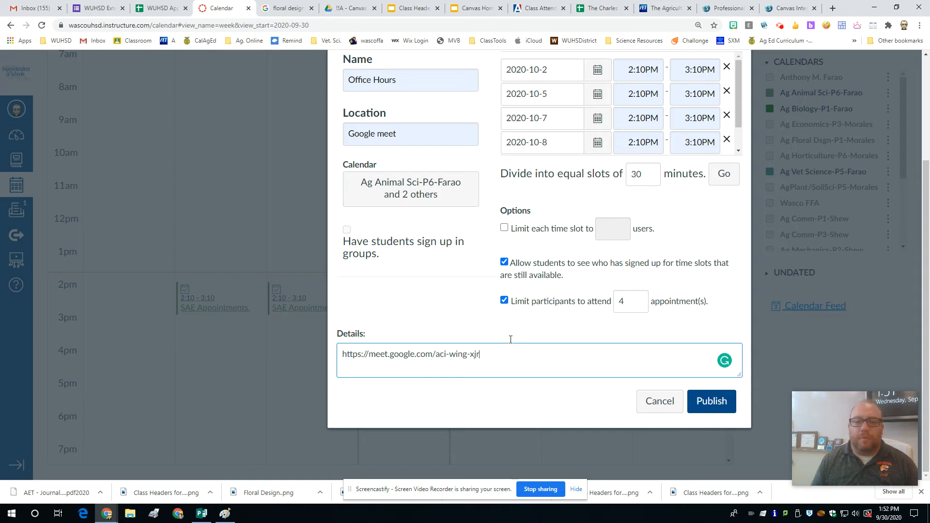
left_click(711, 401)
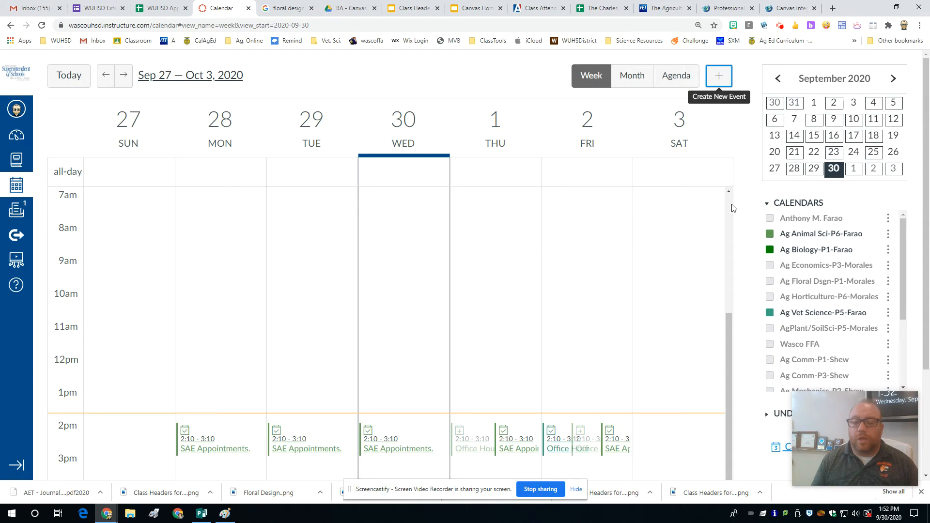
Step: Enter Student View from the Ag Biology-P1 course home page and open the student's calendar
scroll(499, 453, "down", 3)
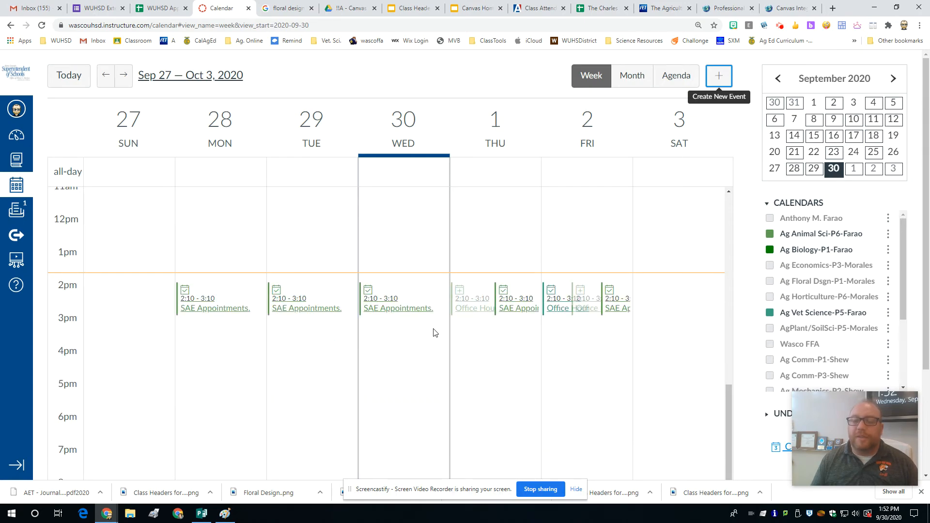
scroll(417, 376, "down", 3)
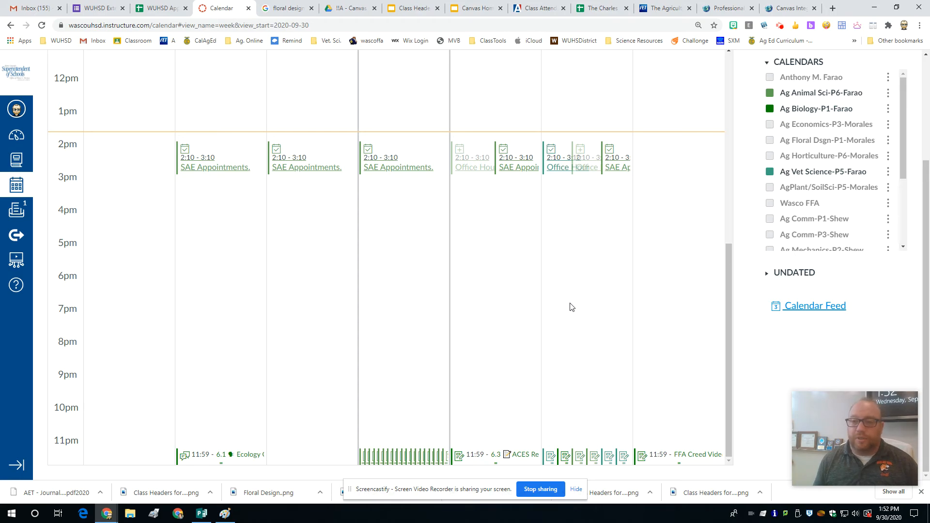
scroll(570, 307, "up", 10)
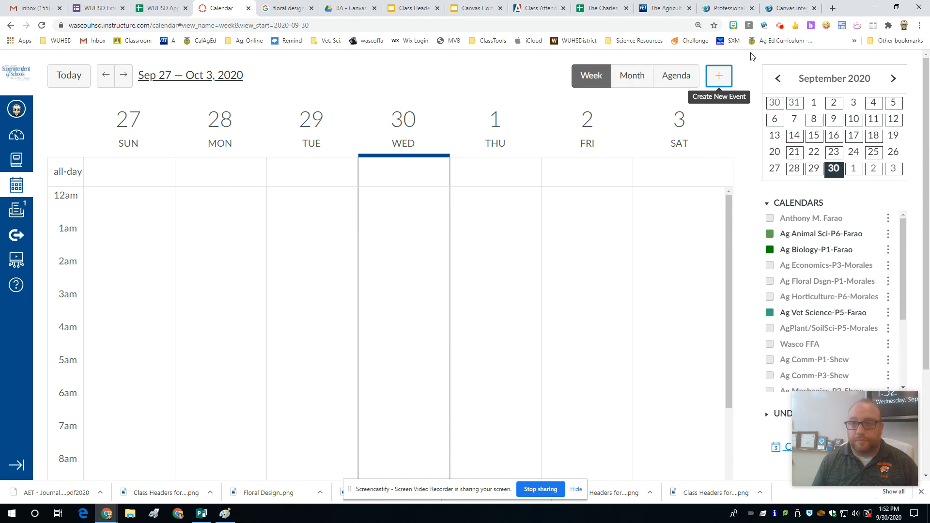
left_click(780, 26)
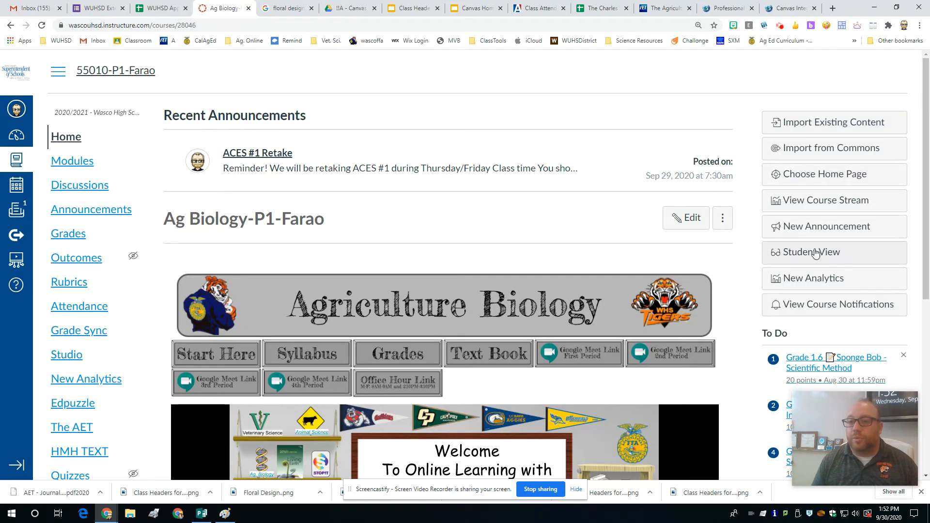
left_click(785, 251)
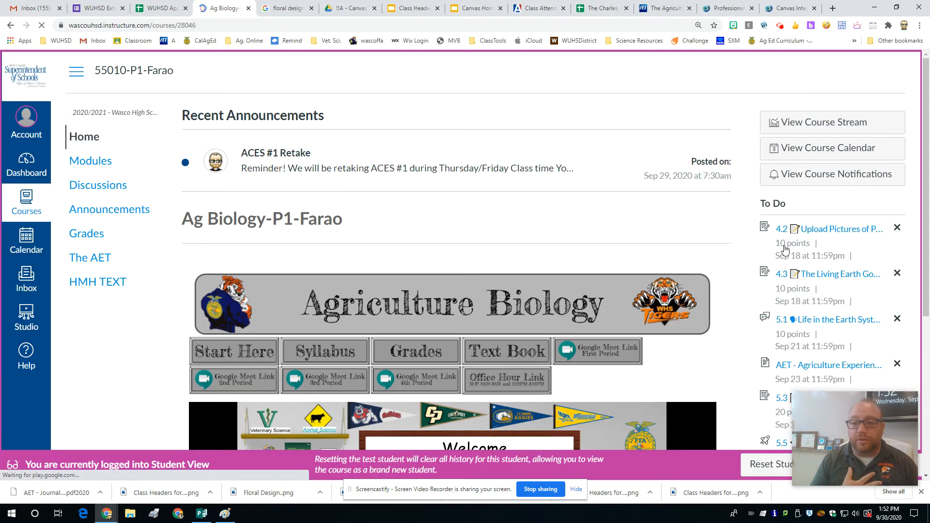
left_click(19, 251)
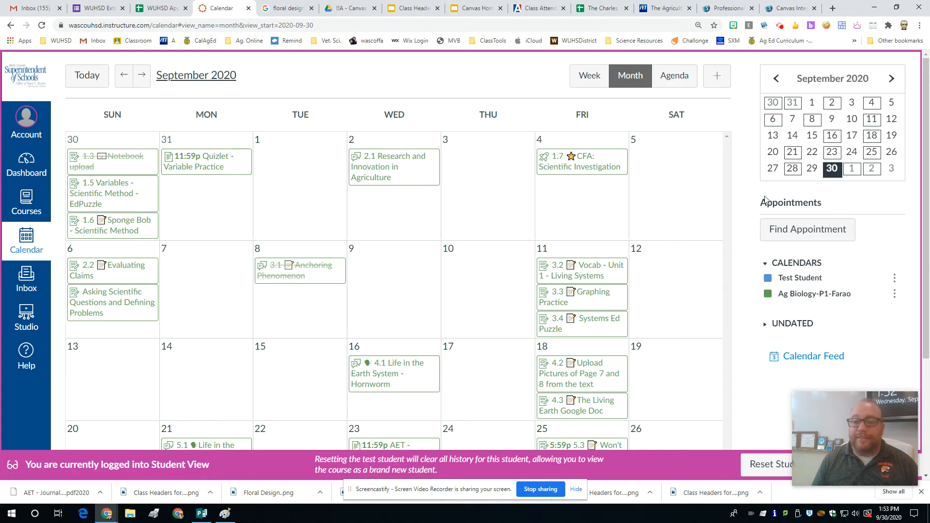
Step: Find available appointments for the Ag Biology-P1 course in the student calendar
left_click(800, 235)
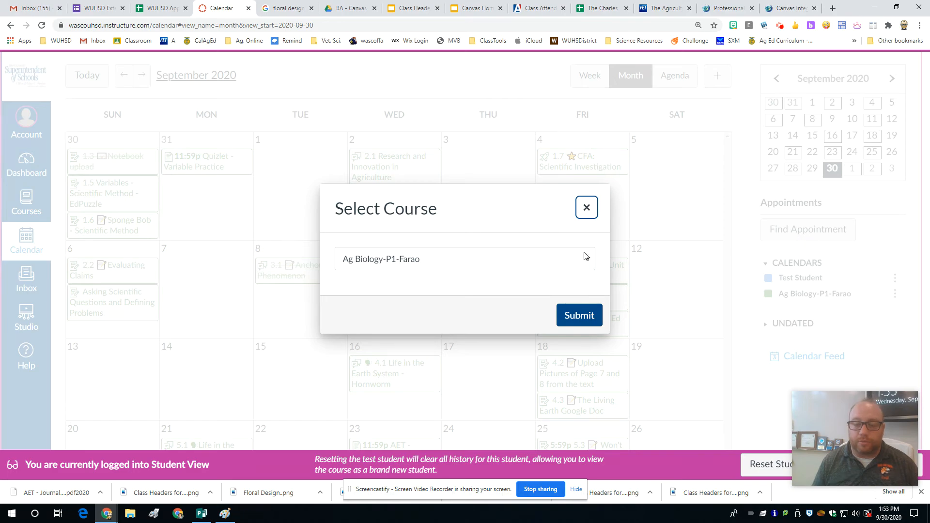
left_click(416, 259)
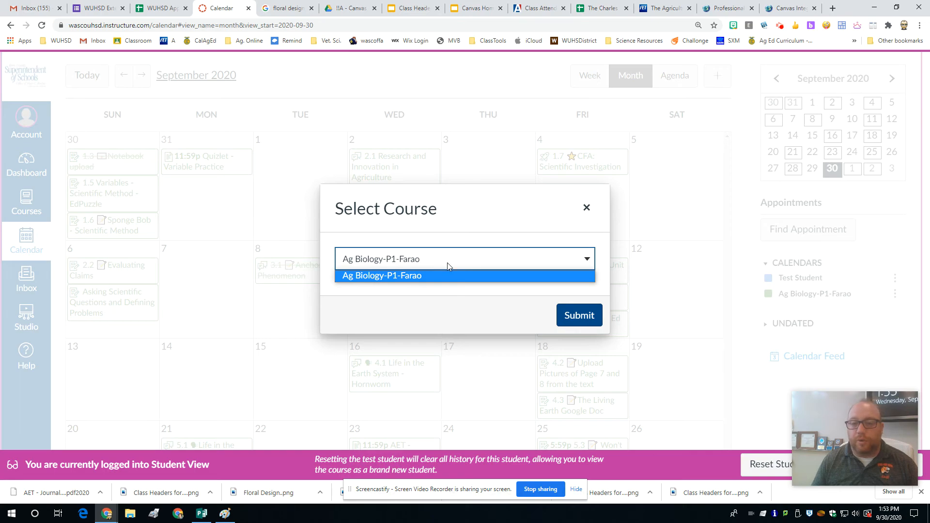
left_click(406, 276)
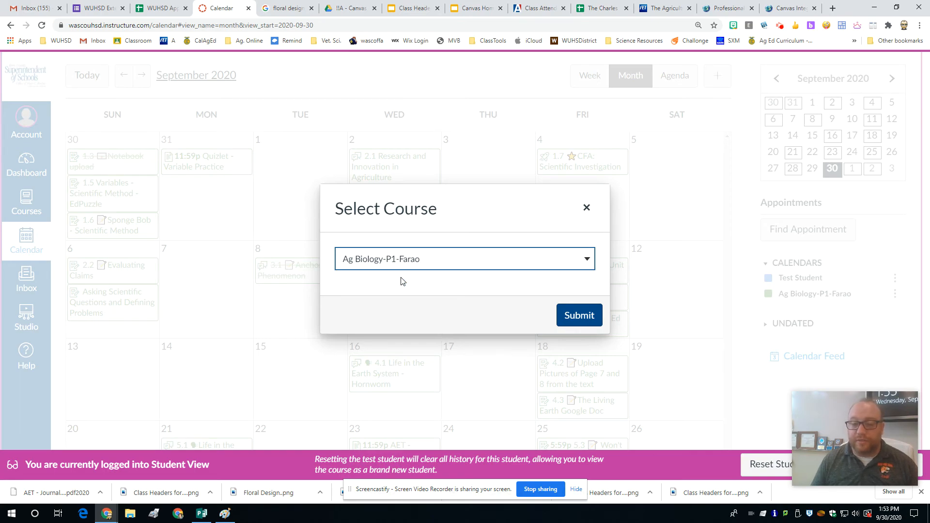
left_click(573, 318)
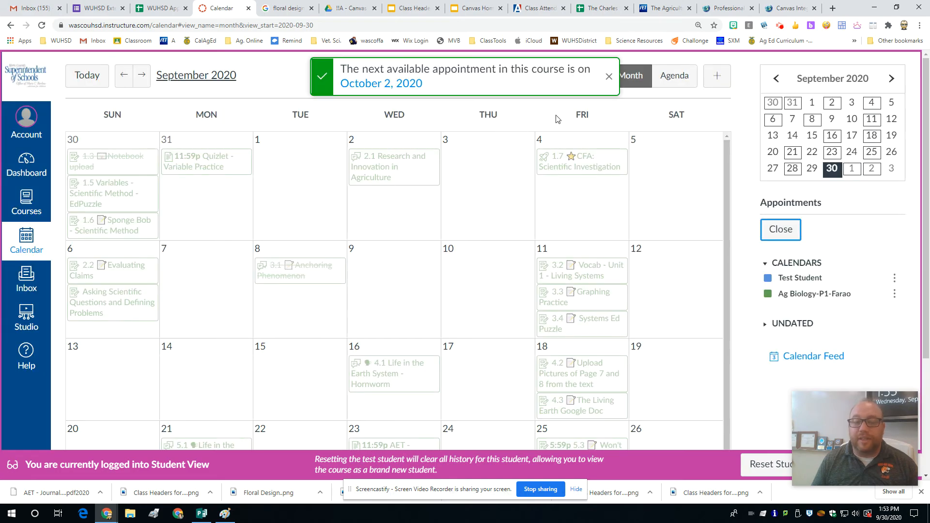
Step: Examine the Vocabulary #3 Ecology and ACES Remediation calendar entries and close their details
scroll(484, 264, "down", 1)
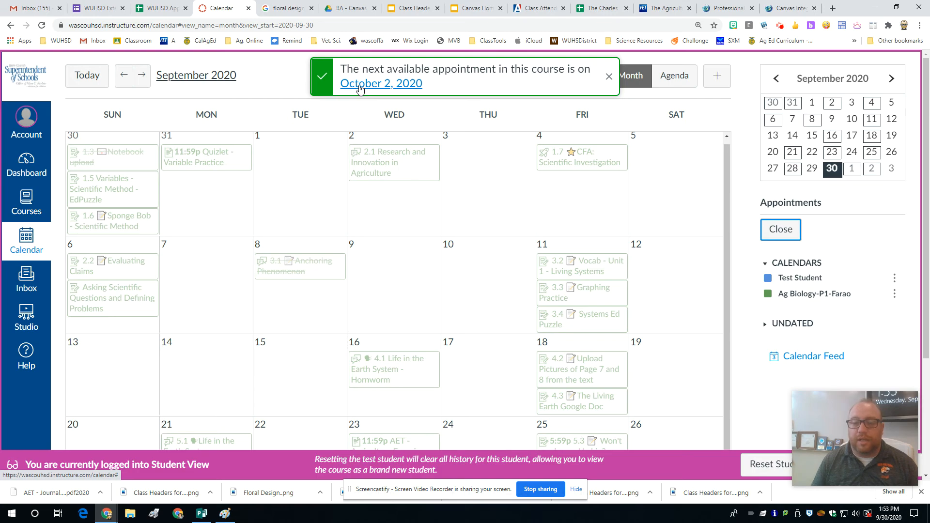
scroll(467, 293, "down", 3)
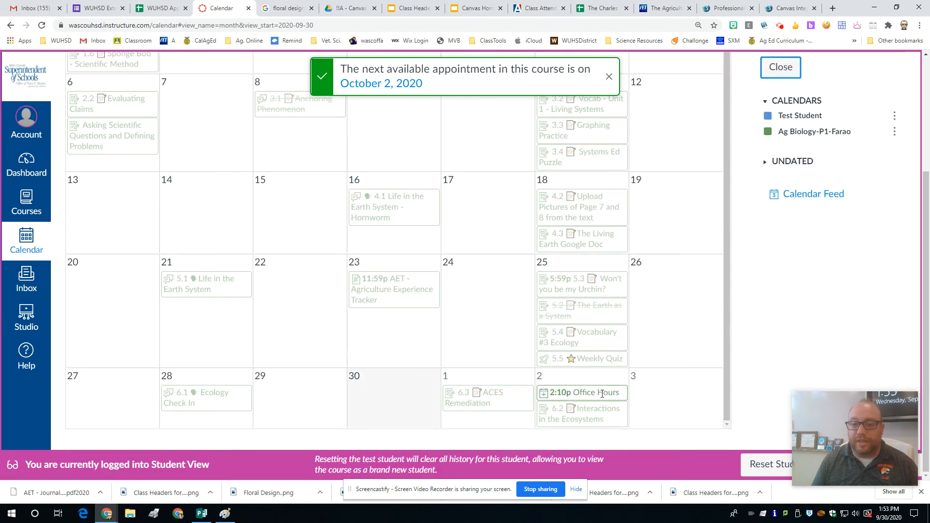
mouse_move(596, 392)
left_click(581, 347)
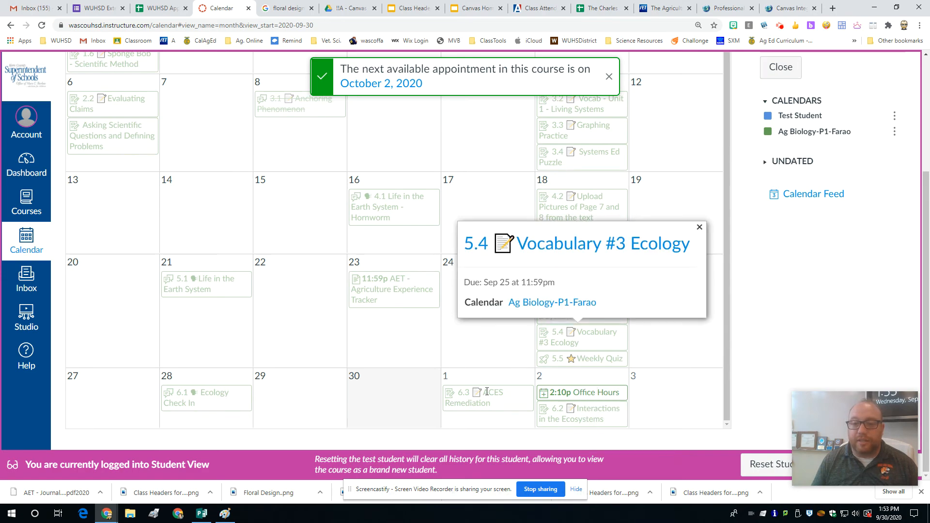
left_click(486, 393)
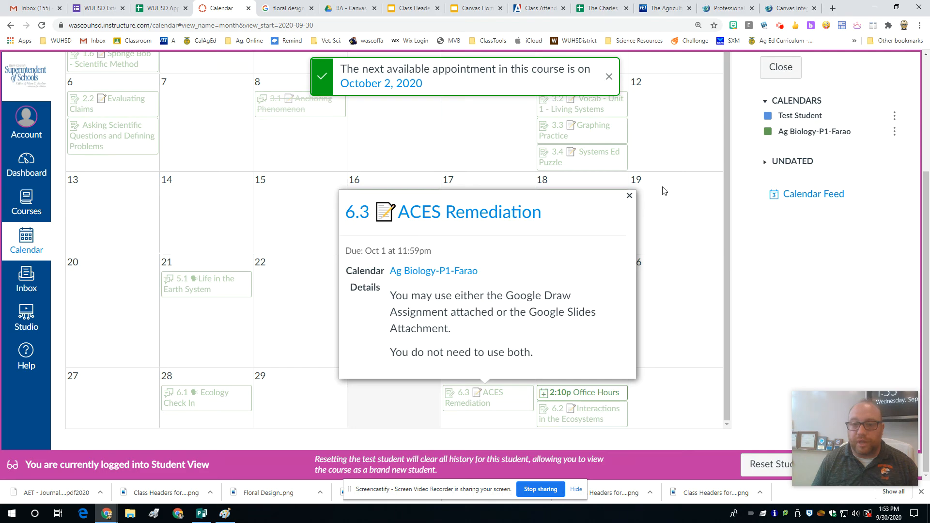
left_click(629, 196)
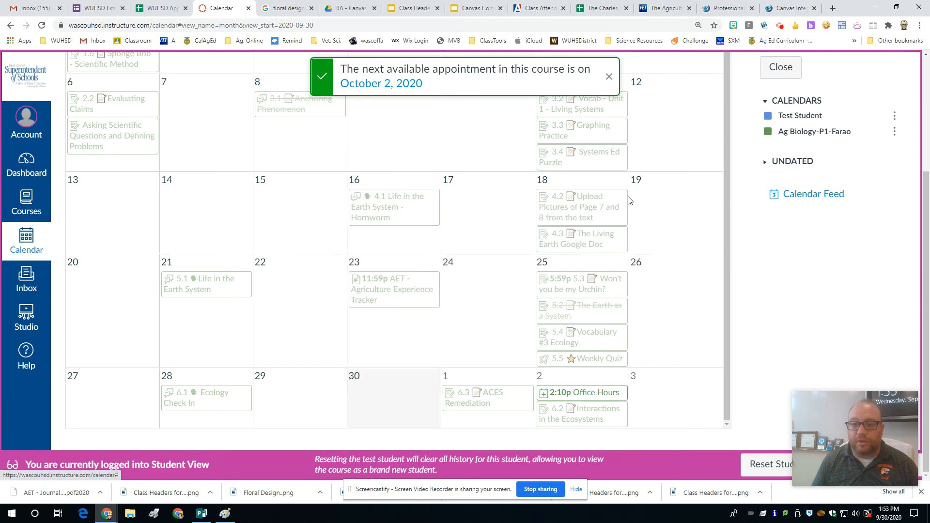
Step: Reserve the October 2 Office Hours slot as the test student, then review the reserved appointment's details and close them
left_click(567, 391)
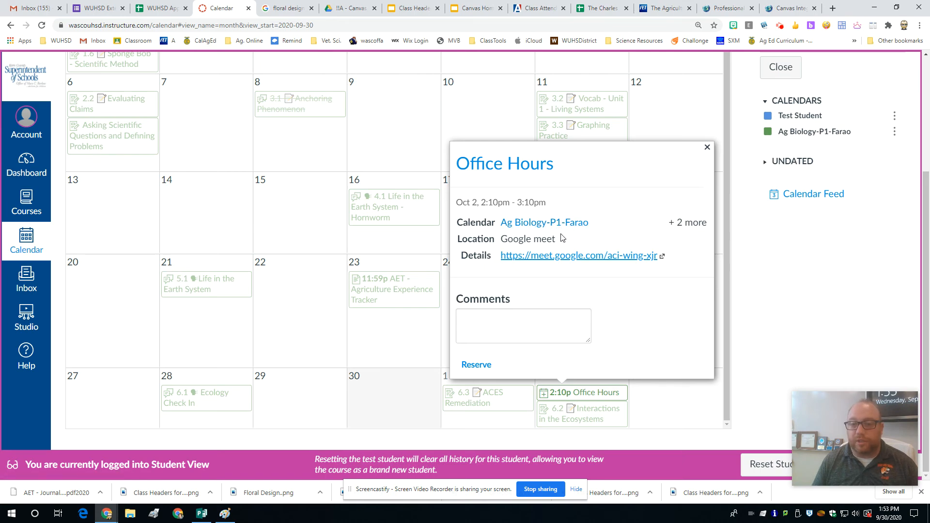
left_click(470, 366)
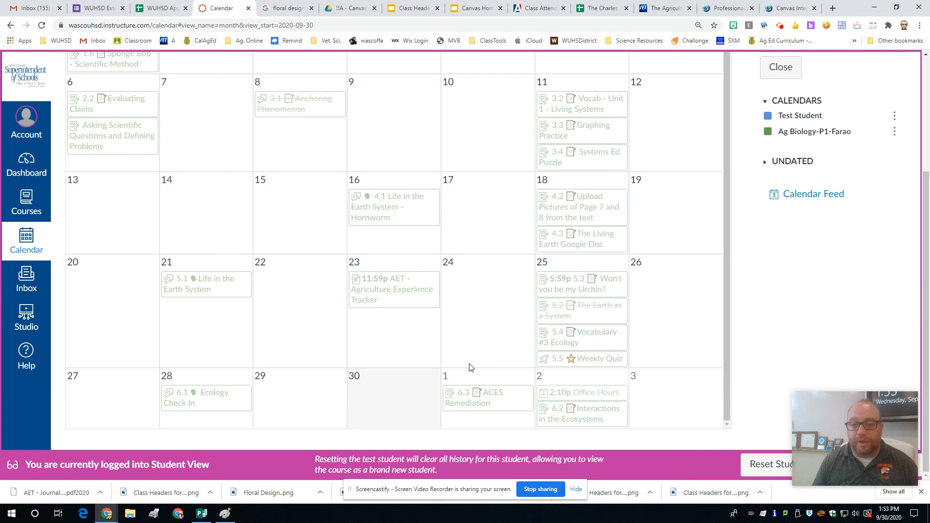
left_click(585, 400)
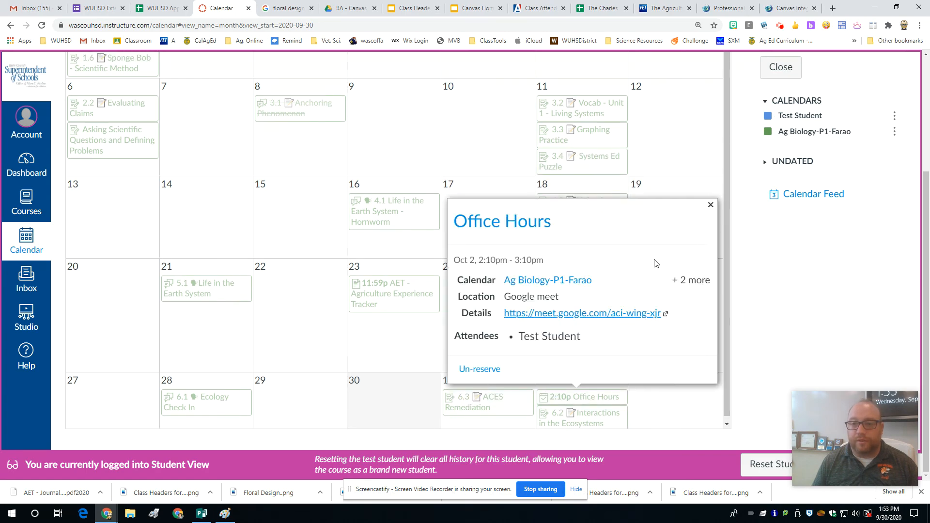
left_click(712, 205)
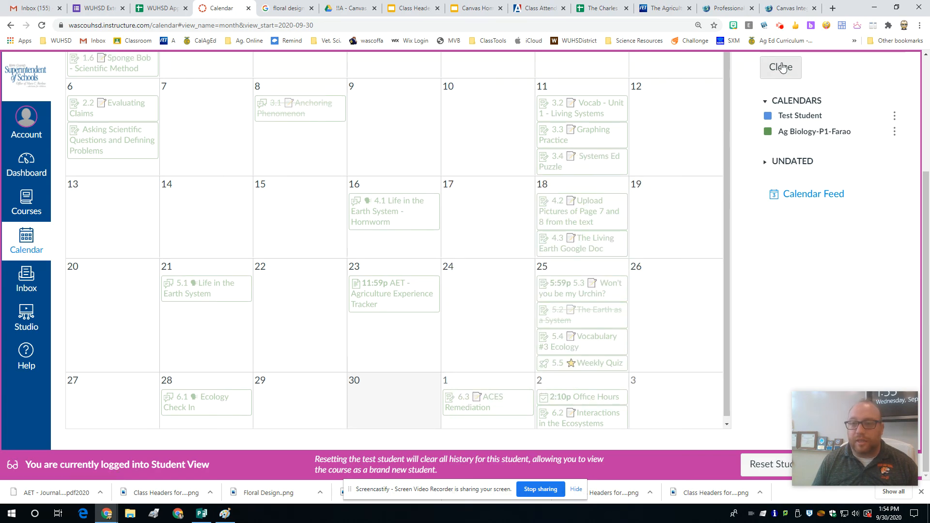
Step: Un-reserve the October 2 Office Hours slot, giving the reason "Sorry I have a doctors appointment."
left_click(562, 395)
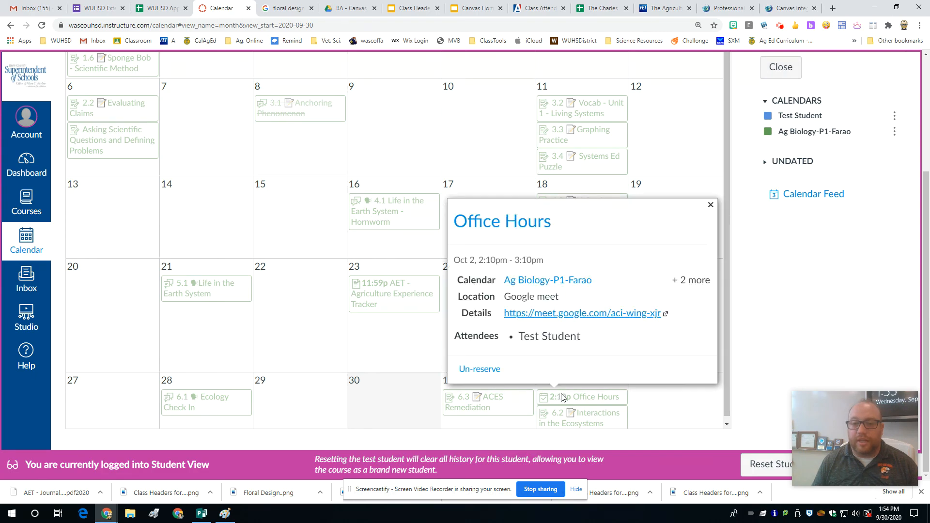
left_click(482, 369)
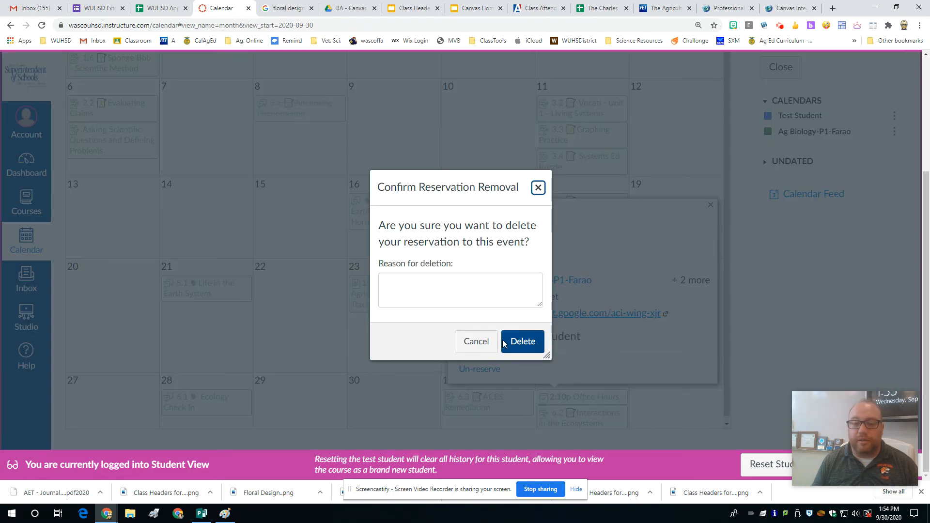
left_click(461, 297)
type("Sorry ")
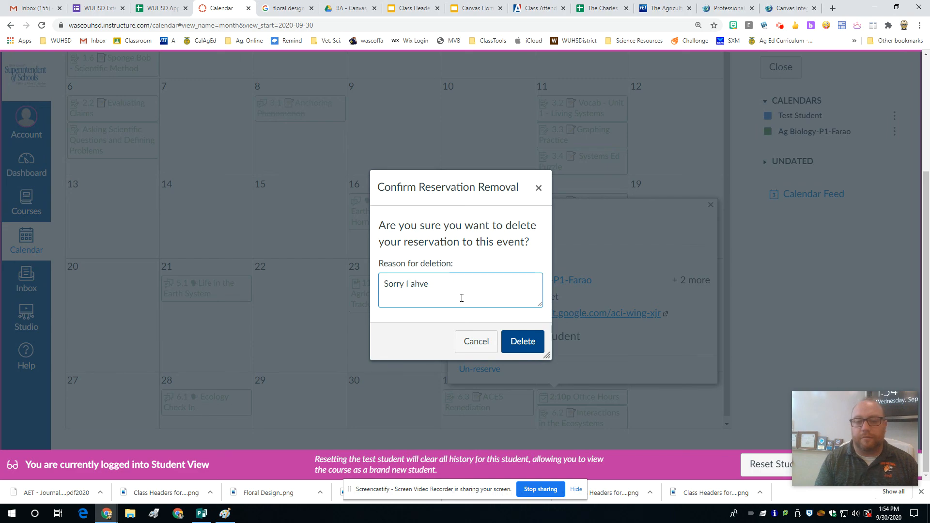
type("I have a doctors appo")
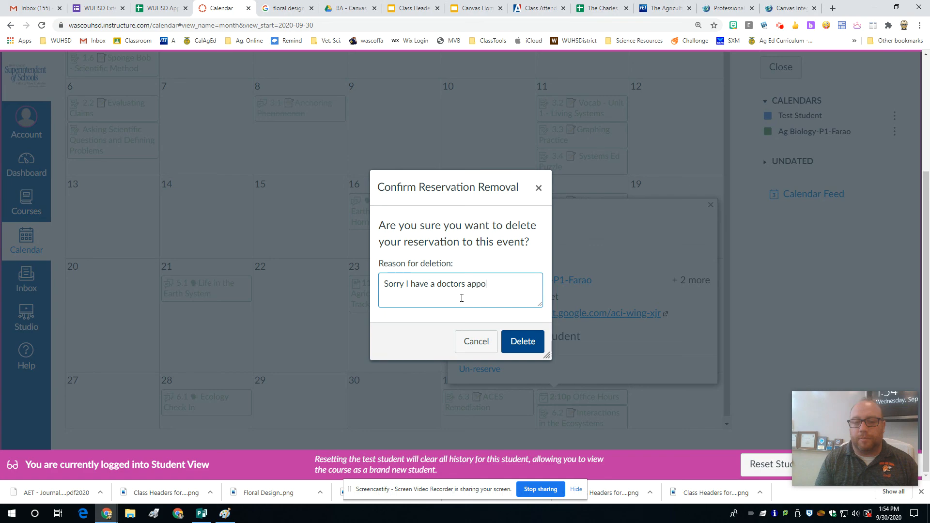
type("intment.")
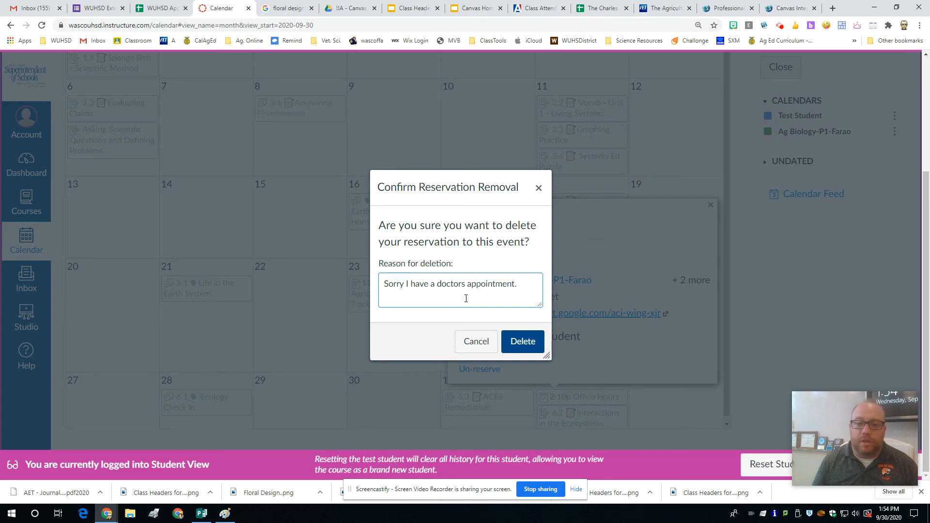
left_click(523, 341)
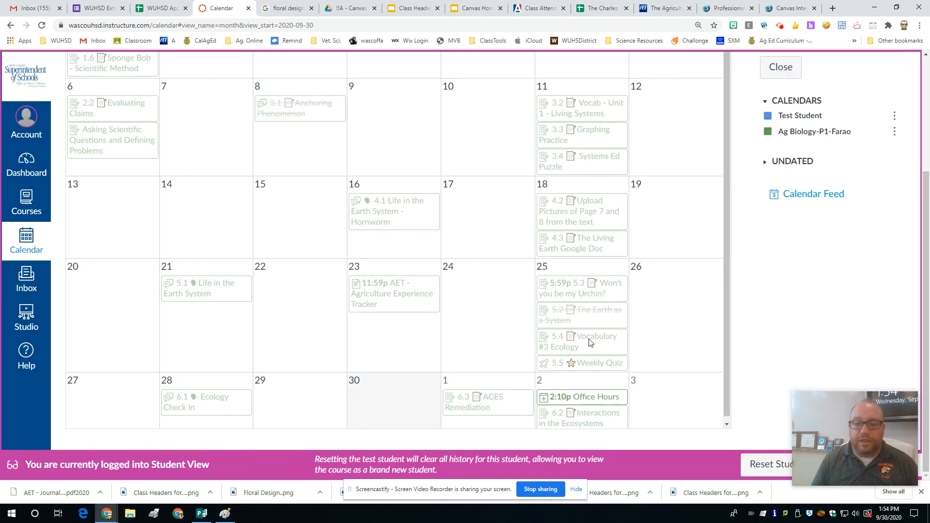
Step: Close the appointment finder and check the student's regular month calendar around October 2
scroll(811, 102, "up", 1)
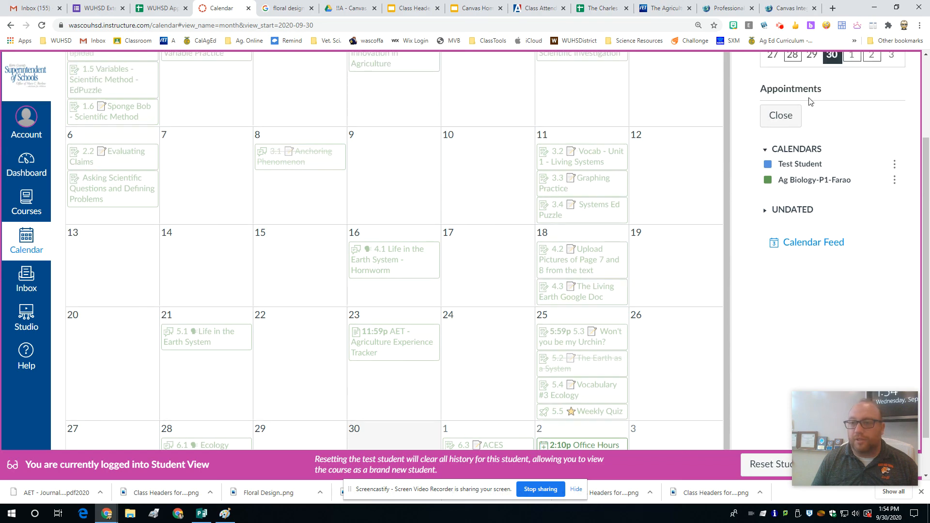
left_click(782, 115)
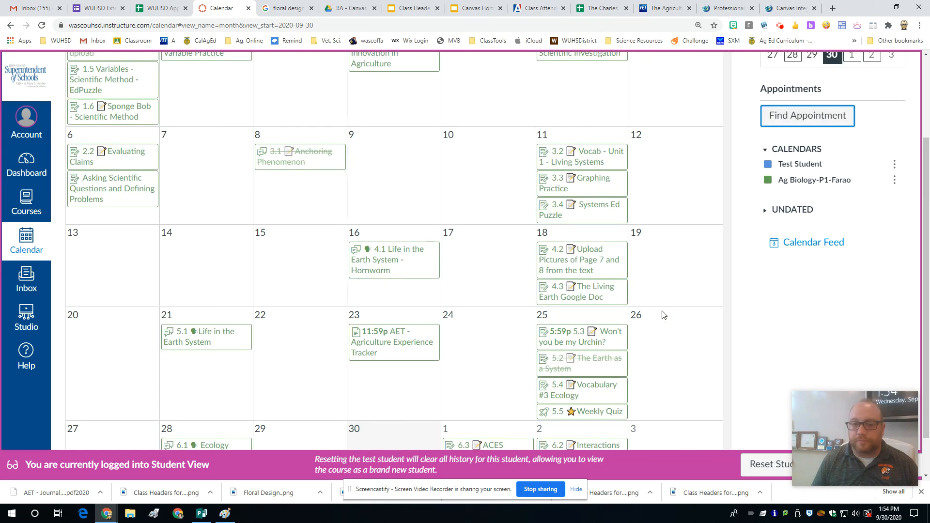
scroll(450, 347, "down", 1)
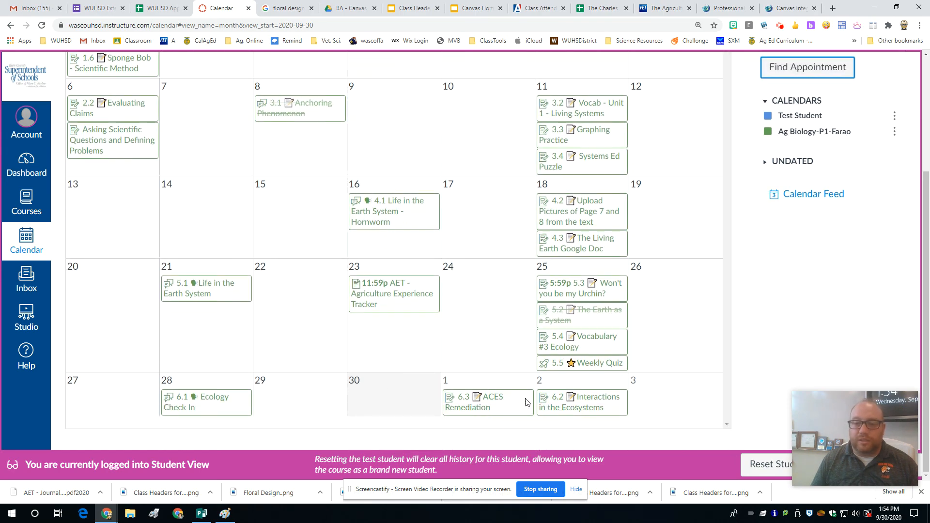
scroll(507, 220, "up", 2)
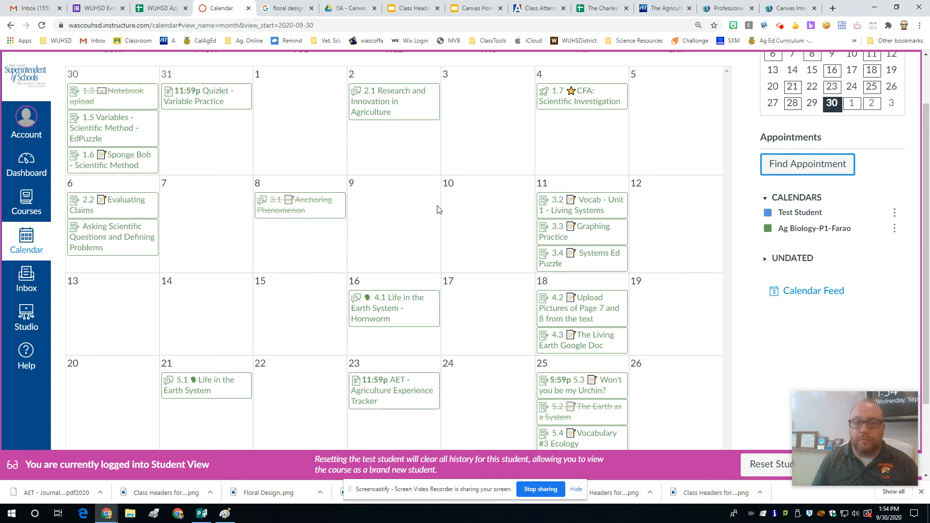
scroll(535, 290, "down", 2)
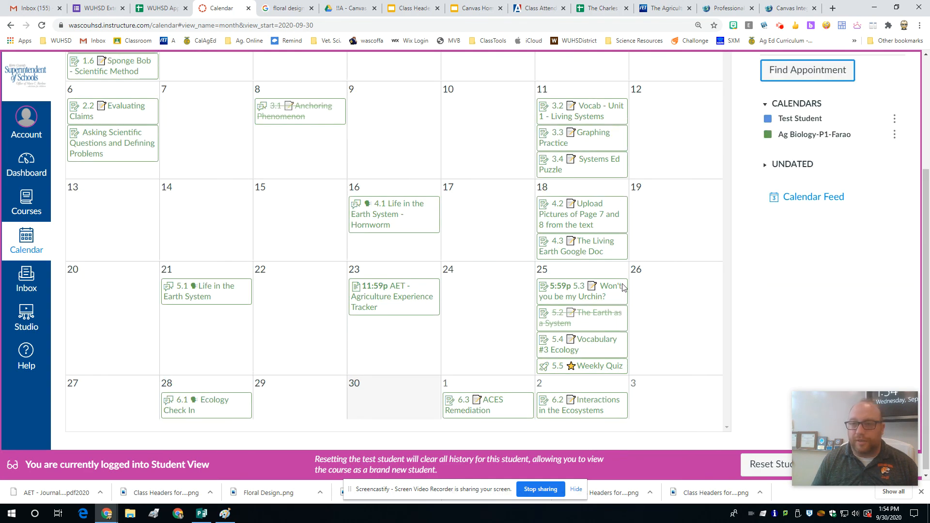
scroll(688, 204, "up", 3)
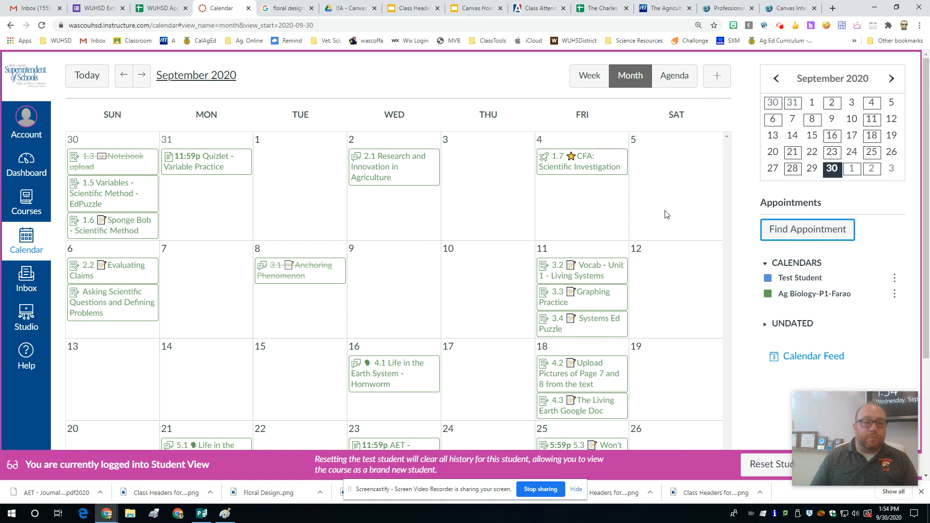